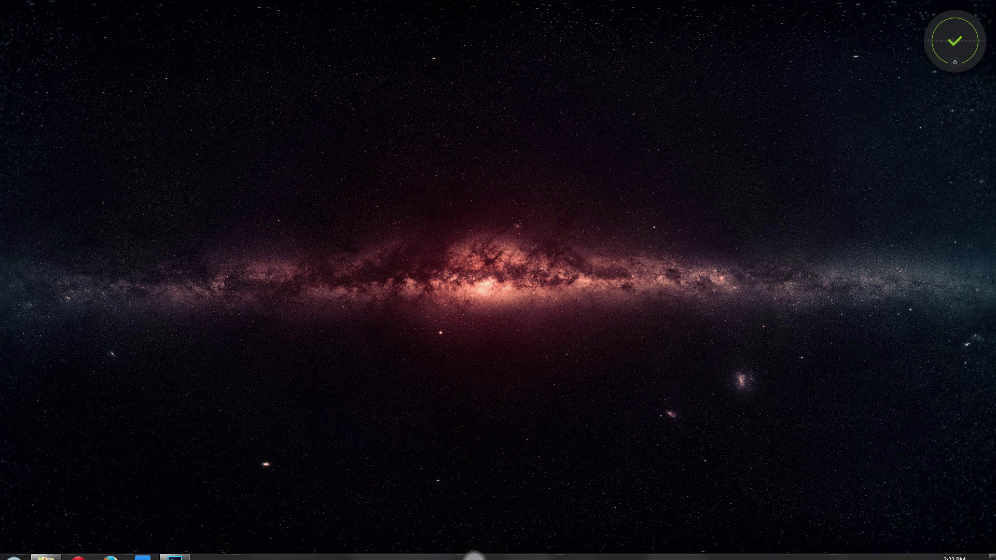
- Open Double Exposure.jpg from the file folder in Photoshop and turn its locked Background into a normal layer
{"action": "left_click", "coordinate": [46, 559]}
{"action": "left_click", "coordinate": [45, 557]}
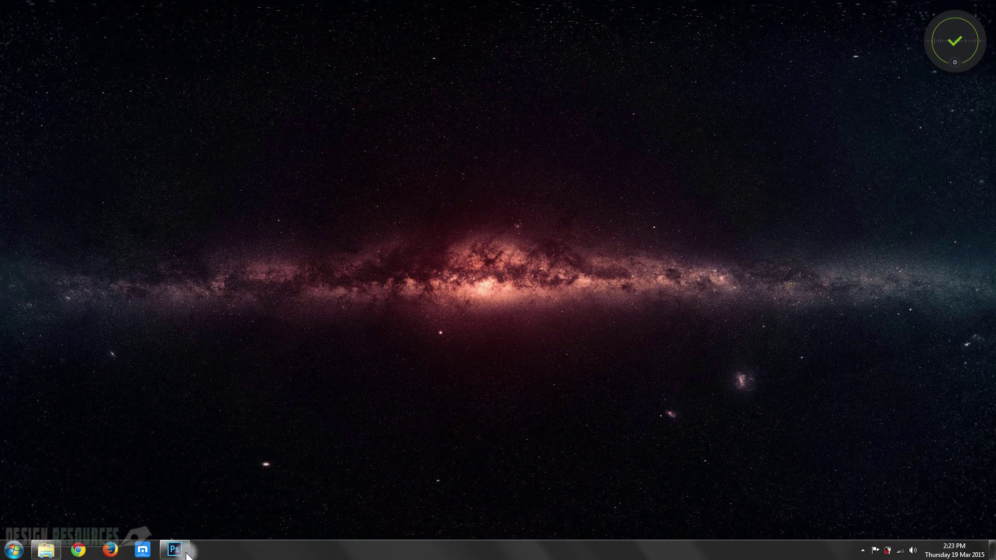
{"action": "left_click", "coordinate": [174, 549]}
{"action": "left_click", "coordinate": [46, 549]}
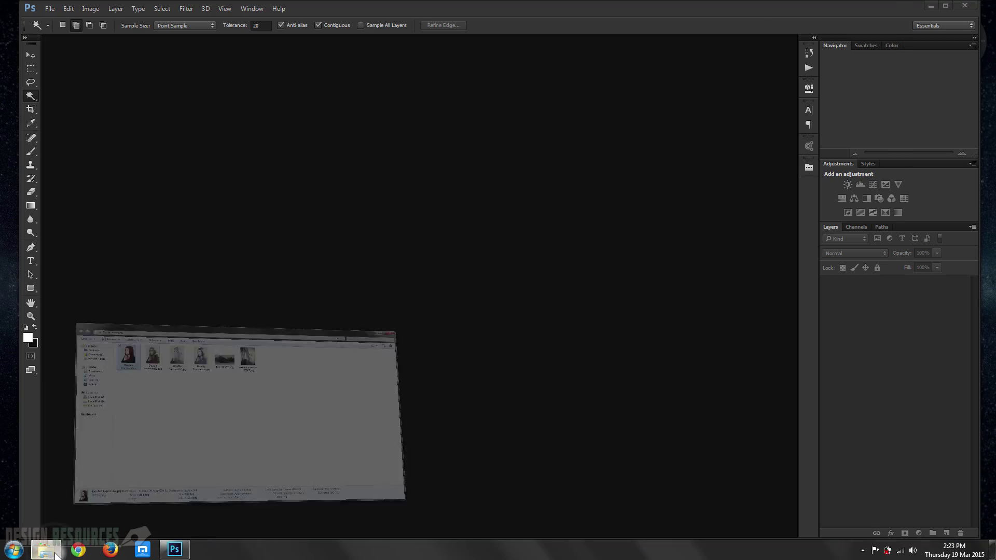
{"action": "left_click_drag", "start_coordinate": [189, 107], "coordinate": [48, 133]}
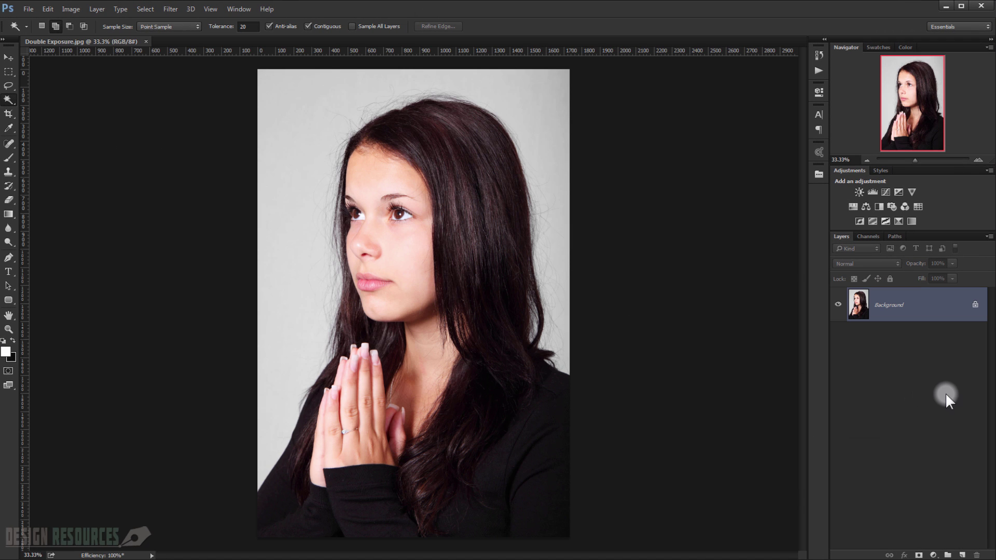
{"action": "key", "text": "ctrl+0"}
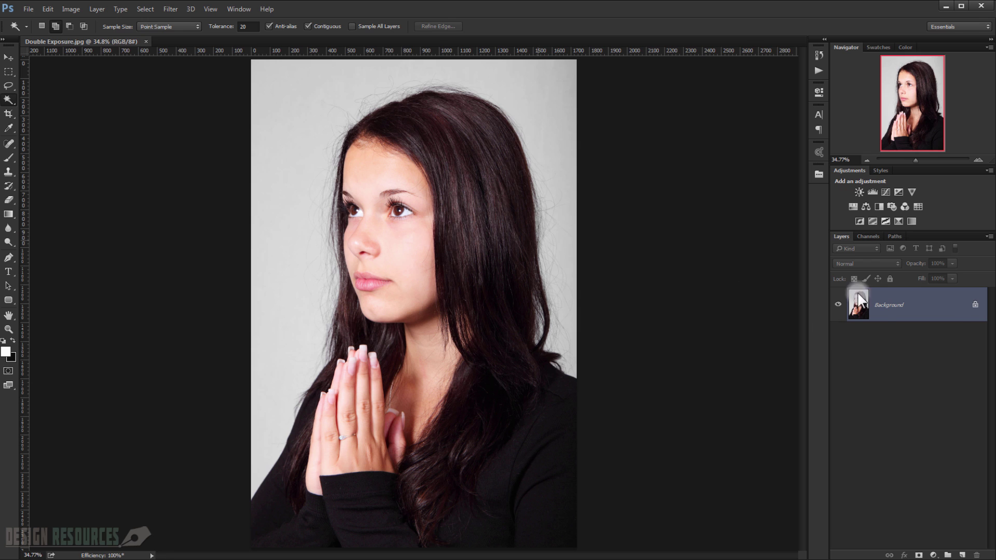
{"action": "double_click", "coordinate": [974, 312]}
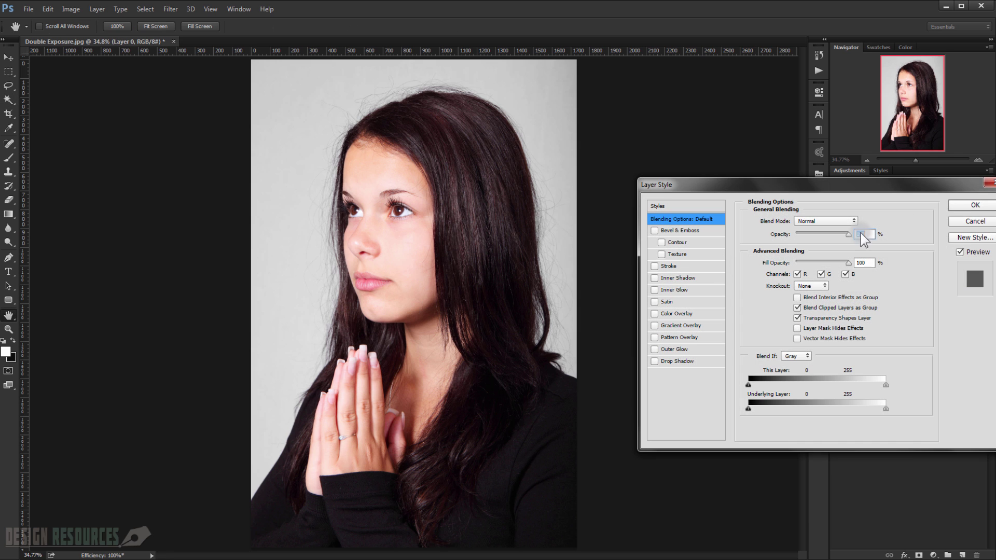
{"action": "key", "text": "Return"}
- Select all of the grey backdrop around the woman with the Magic Wand and hide it with a layer mask
{"action": "key", "text": "w"}
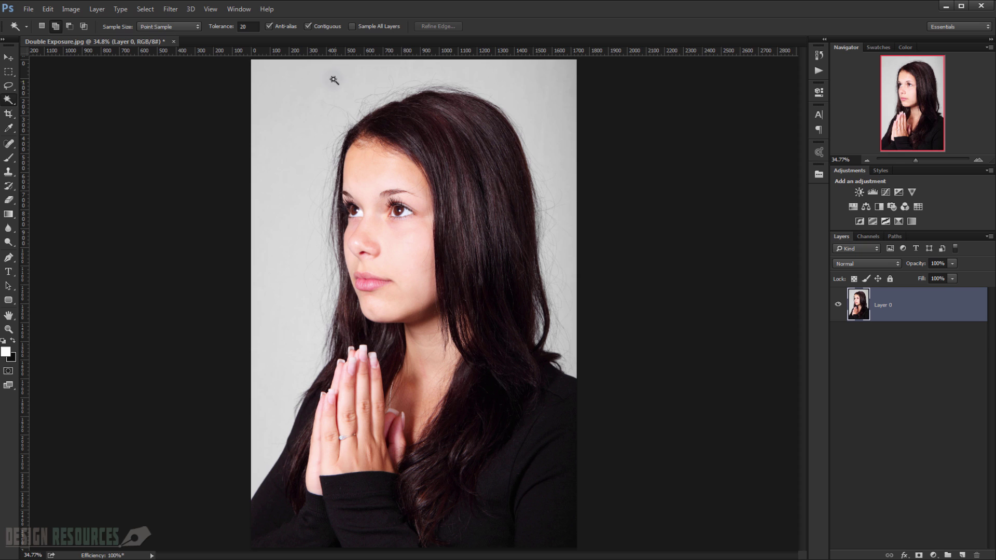
{"action": "left_click", "coordinate": [285, 96]}
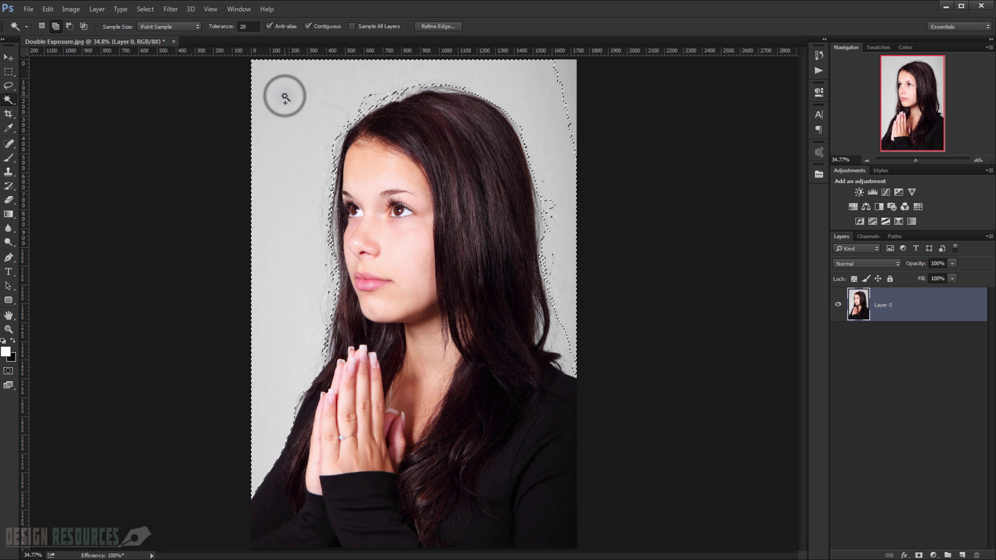
{"action": "left_click", "coordinate": [552, 146]}
{"action": "left_click", "coordinate": [566, 84]}
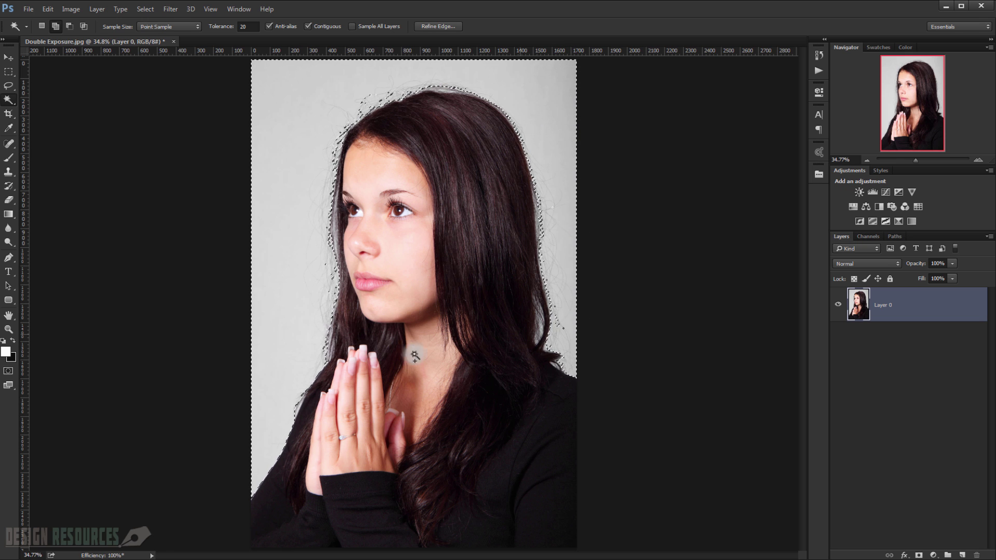
{"action": "left_click", "coordinate": [272, 381]}
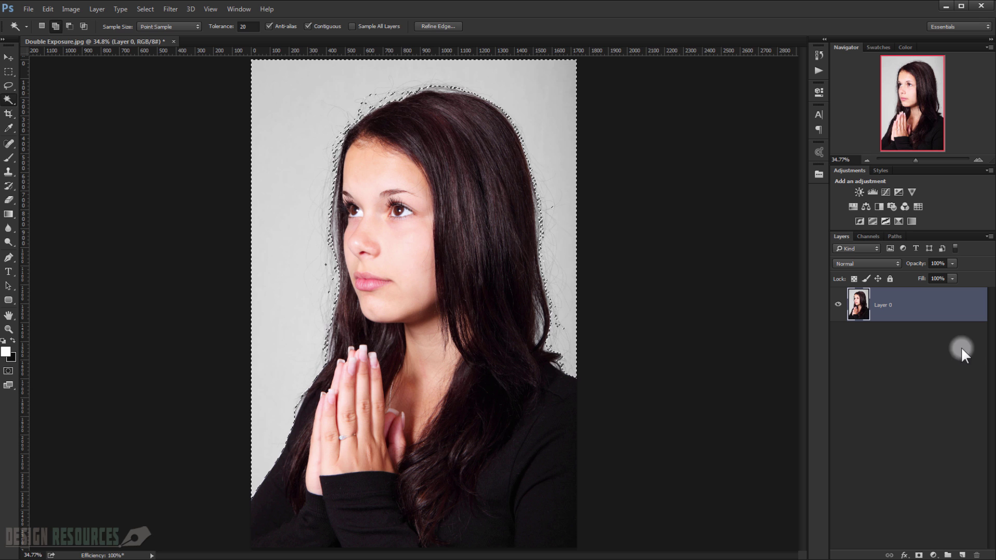
{"action": "double_click", "coordinate": [919, 556]}
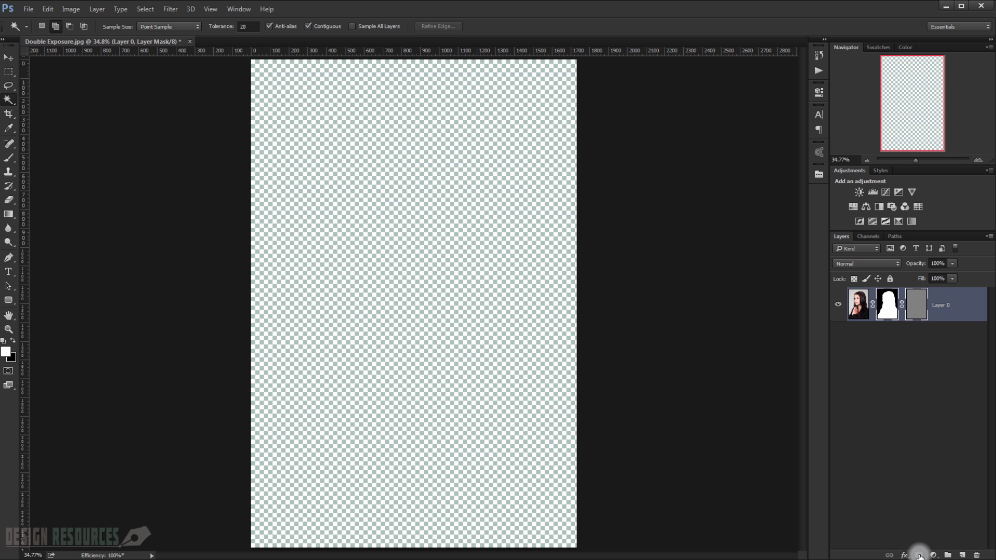
{"action": "key", "text": "ctrl+z"}
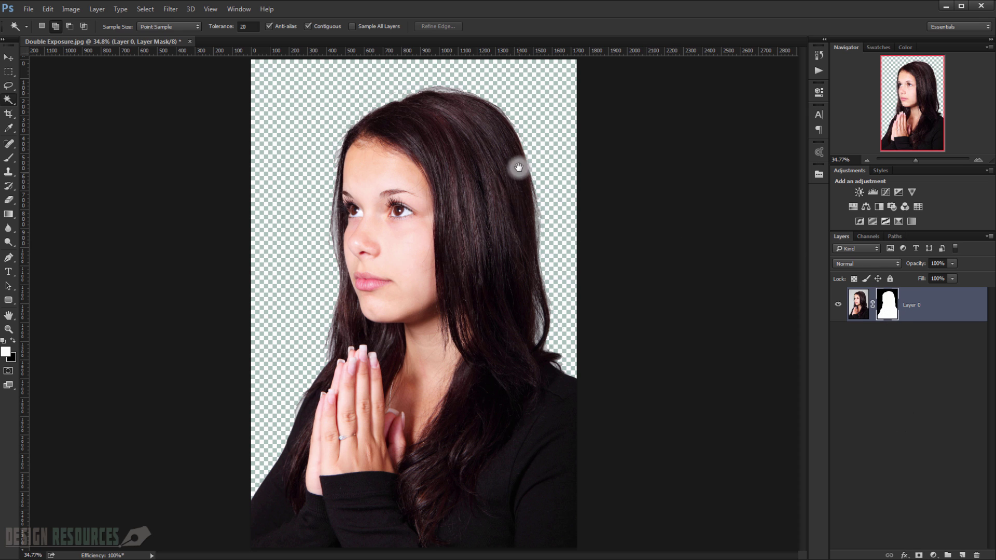
- Start Refine Mask on the woman's layer mask with Smart Radius enabled and the edge radius set to 3.0 px
{"action": "scroll", "coordinate": [521, 204], "scroll_direction": "up", "scroll_amount": 4}
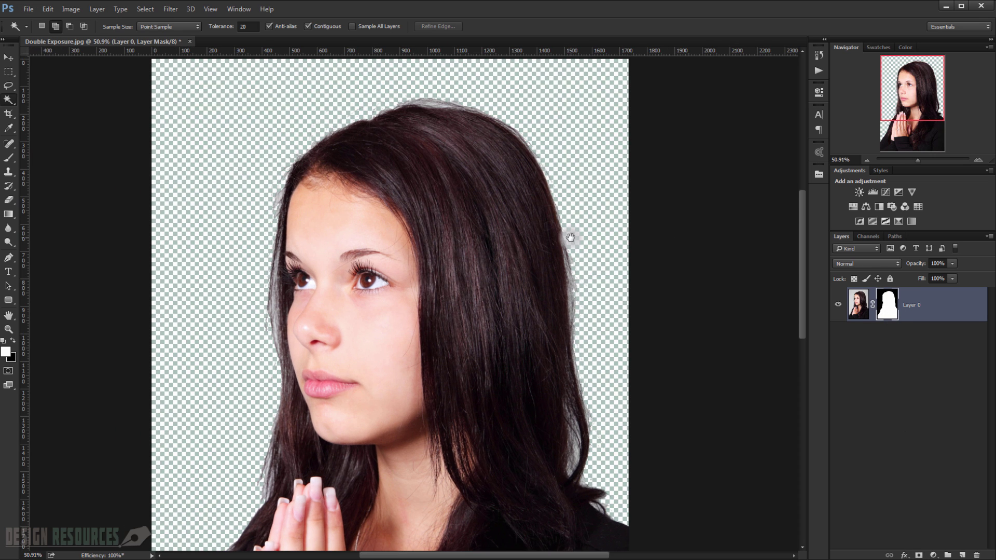
{"action": "scroll", "coordinate": [565, 240], "scroll_direction": "down", "scroll_amount": 1}
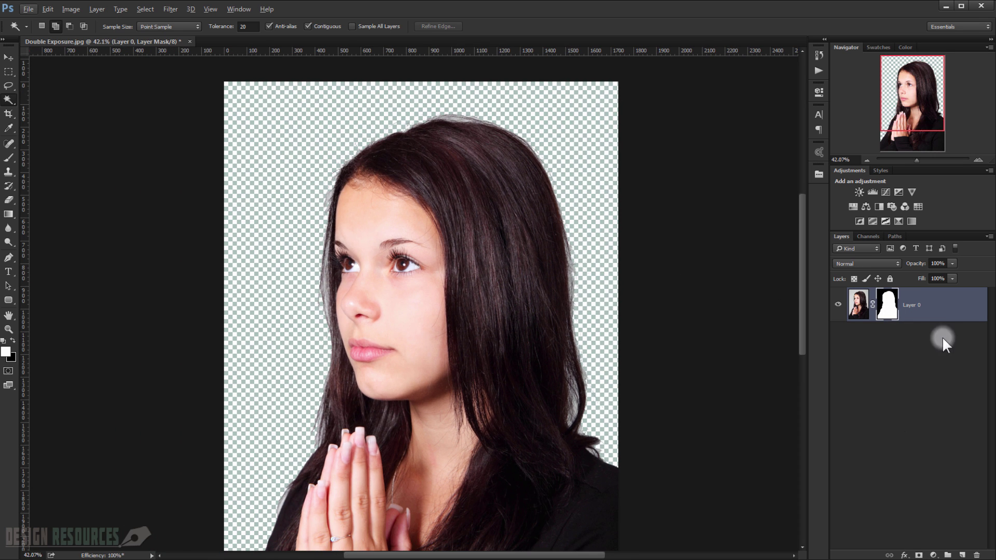
{"action": "right_click", "coordinate": [891, 301]}
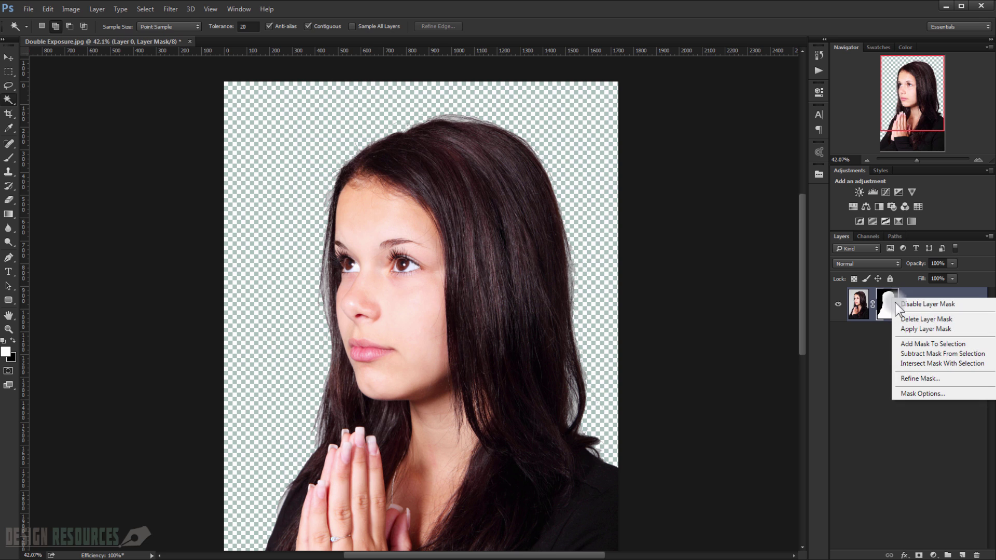
{"action": "left_click", "coordinate": [938, 375]}
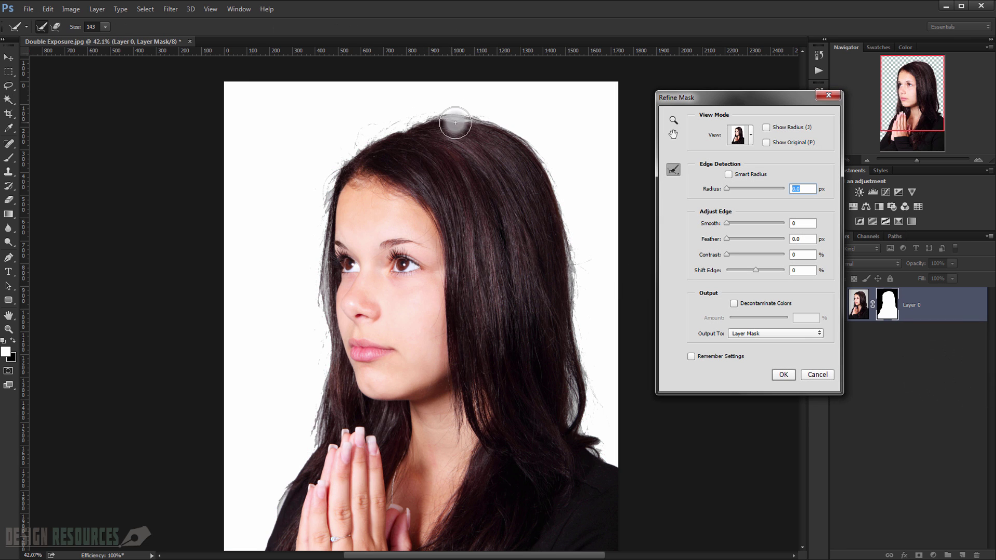
{"action": "left_click", "coordinate": [729, 174]}
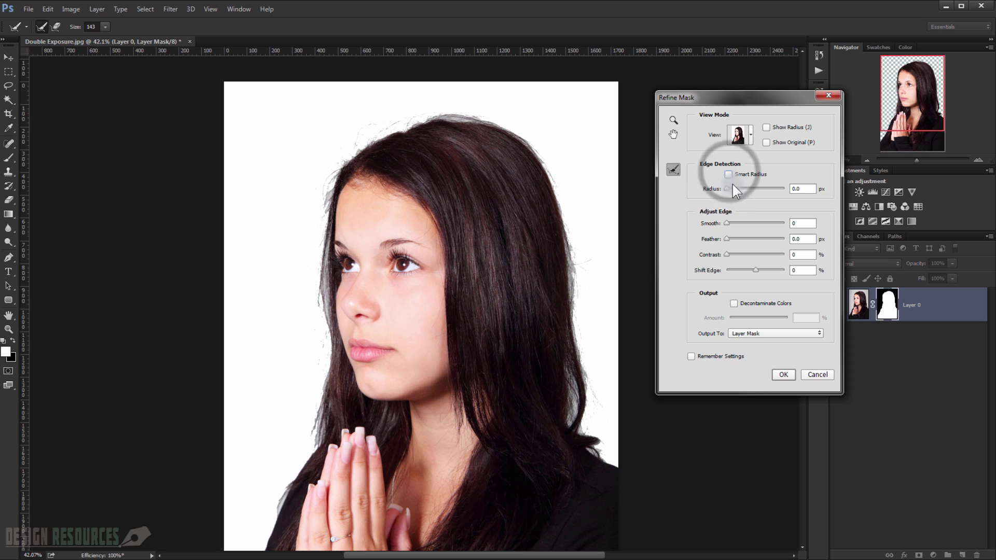
{"action": "left_click", "coordinate": [731, 175]}
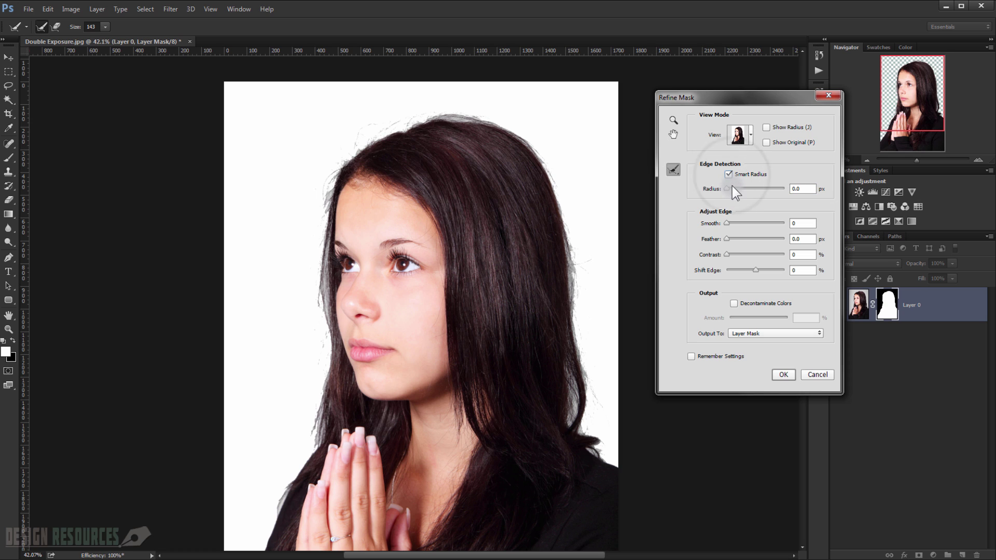
{"action": "left_click", "coordinate": [729, 188]}
{"action": "left_click_drag", "start_coordinate": [736, 188], "coordinate": [736, 188]}
- Brush along the outer hair edges to refine their cutout and apply the refinement to the layer mask
{"action": "mouse_move", "coordinate": [482, 116]}
{"action": "left_mouse_down"}
{"action": "mouse_move", "coordinate": [410, 124]}
{"action": "mouse_move", "coordinate": [354, 163]}
{"action": "mouse_move", "coordinate": [333, 193]}
{"action": "mouse_move", "coordinate": [327, 412]}
{"action": "mouse_move", "coordinate": [344, 350]}
{"action": "mouse_move", "coordinate": [343, 320]}
{"action": "mouse_move", "coordinate": [327, 333]}
{"action": "mouse_move", "coordinate": [315, 450]}
{"action": "mouse_move", "coordinate": [278, 503]}
{"action": "mouse_move", "coordinate": [260, 550]}
{"action": "left_mouse_up"}
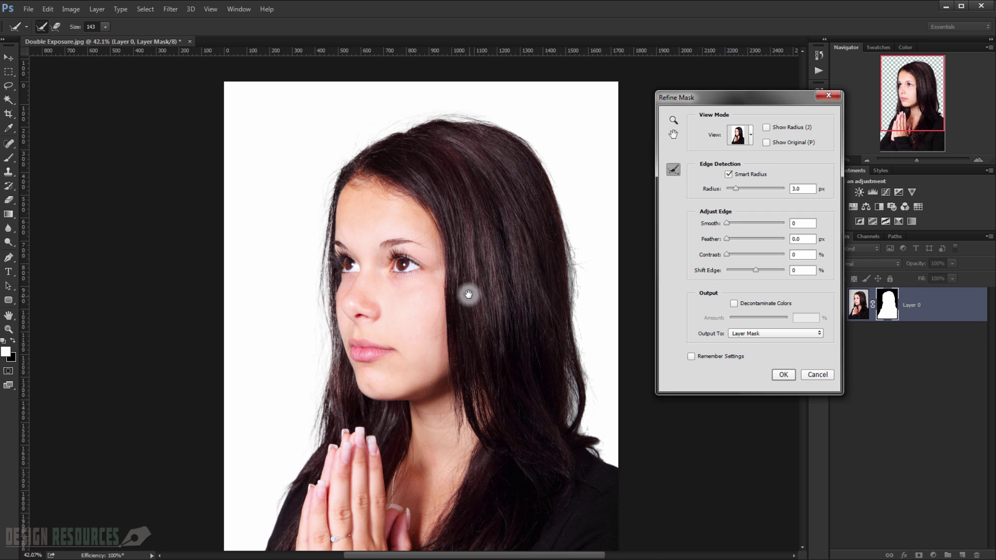
{"action": "left_click_drag", "start_coordinate": [468, 294], "coordinate": [310, 308]}
{"action": "mouse_move", "coordinate": [374, 231]}
{"action": "left_mouse_down"}
{"action": "mouse_move", "coordinate": [396, 279]}
{"action": "mouse_move", "coordinate": [415, 365]}
{"action": "mouse_move", "coordinate": [412, 407]}
{"action": "mouse_move", "coordinate": [430, 448]}
{"action": "mouse_move", "coordinate": [446, 469]}
{"action": "mouse_move", "coordinate": [484, 486]}
{"action": "left_mouse_up"}
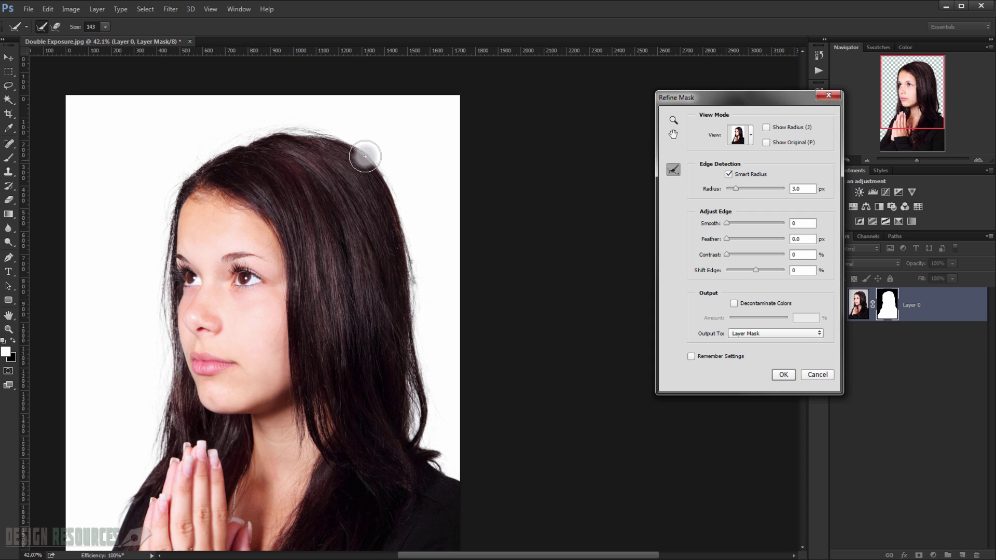
{"action": "mouse_move", "coordinate": [364, 151]}
{"action": "left_mouse_down"}
{"action": "mouse_move", "coordinate": [283, 137]}
{"action": "mouse_move", "coordinate": [247, 151]}
{"action": "left_mouse_up"}
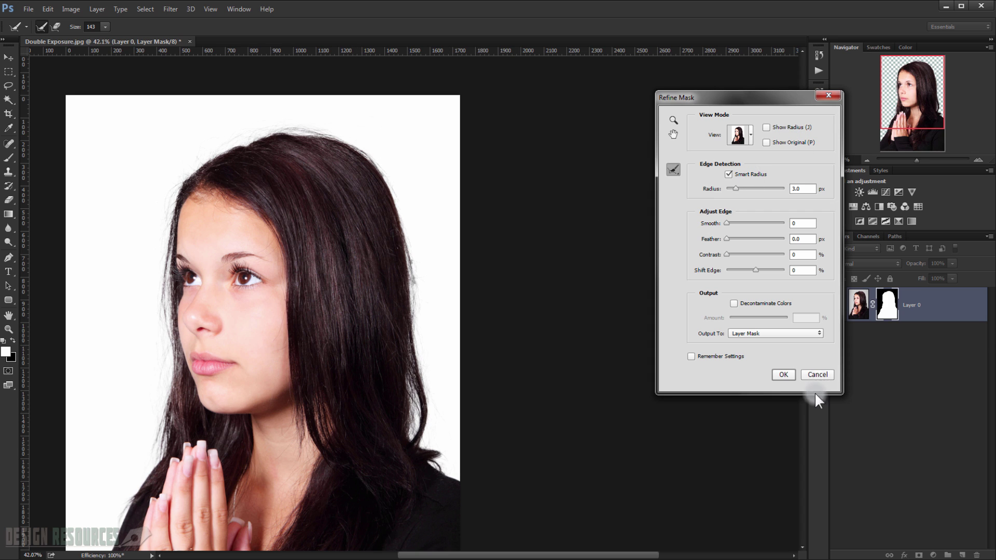
{"action": "left_click", "coordinate": [783, 374]}
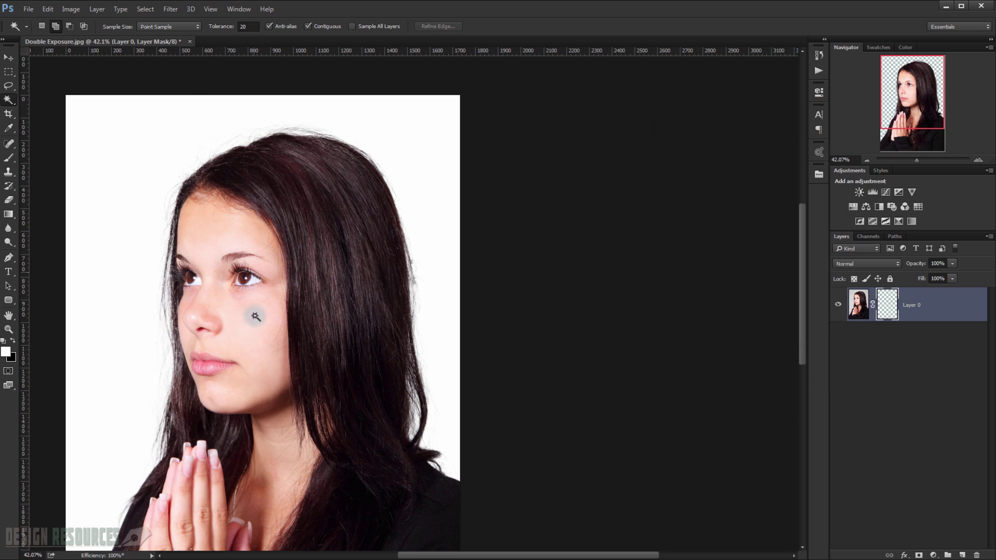
{"action": "left_click_drag", "start_coordinate": [233, 361], "coordinate": [465, 227]}
{"action": "scroll", "coordinate": [431, 322], "scroll_direction": "up", "scroll_amount": 5}
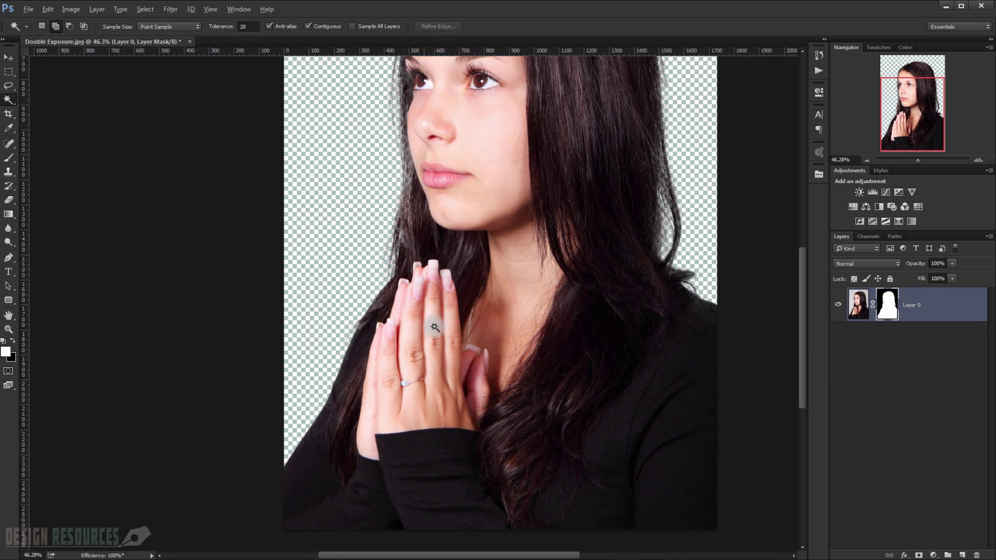
{"action": "left_click_drag", "start_coordinate": [479, 272], "coordinate": [311, 461]}
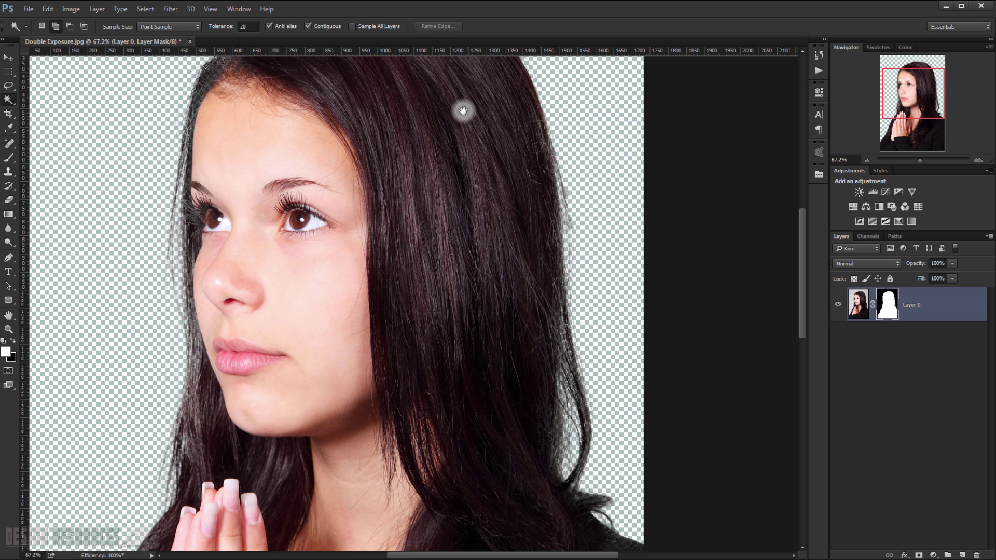
{"action": "left_click_drag", "start_coordinate": [462, 109], "coordinate": [454, 207]}
{"action": "key", "text": "ctrl+0"}
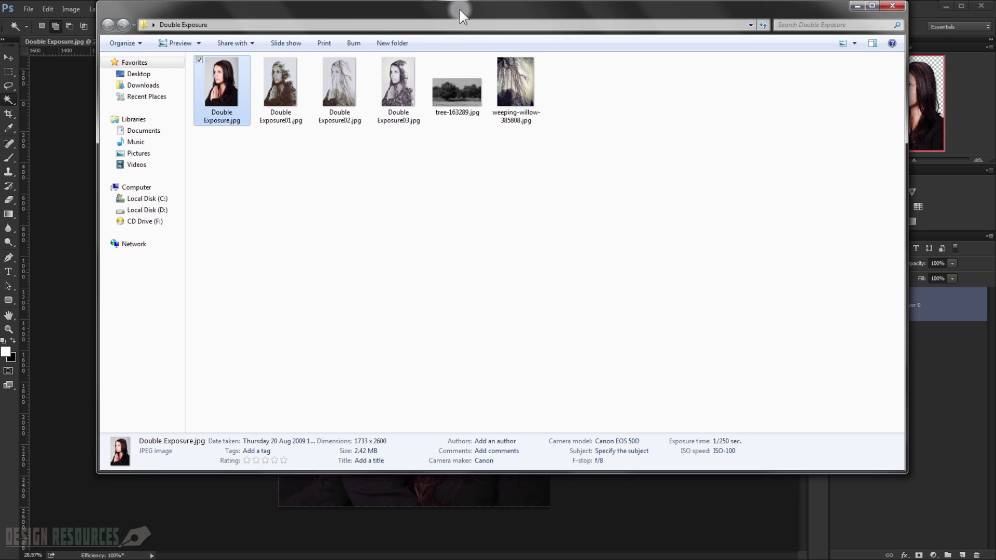
- Preview weeping-willow-385808.jpg from the Double Exposure folder and open it as a separate document in Photoshop
{"action": "left_click_drag", "start_coordinate": [459, 9], "coordinate": [458, 153]}
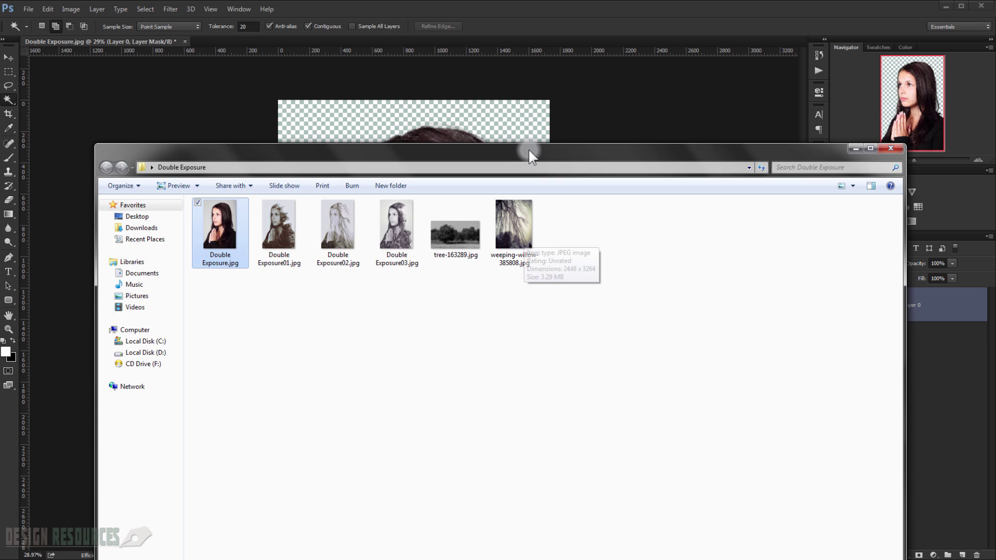
{"action": "left_click_drag", "start_coordinate": [528, 148], "coordinate": [667, 170]}
{"action": "double_click", "coordinate": [657, 232]}
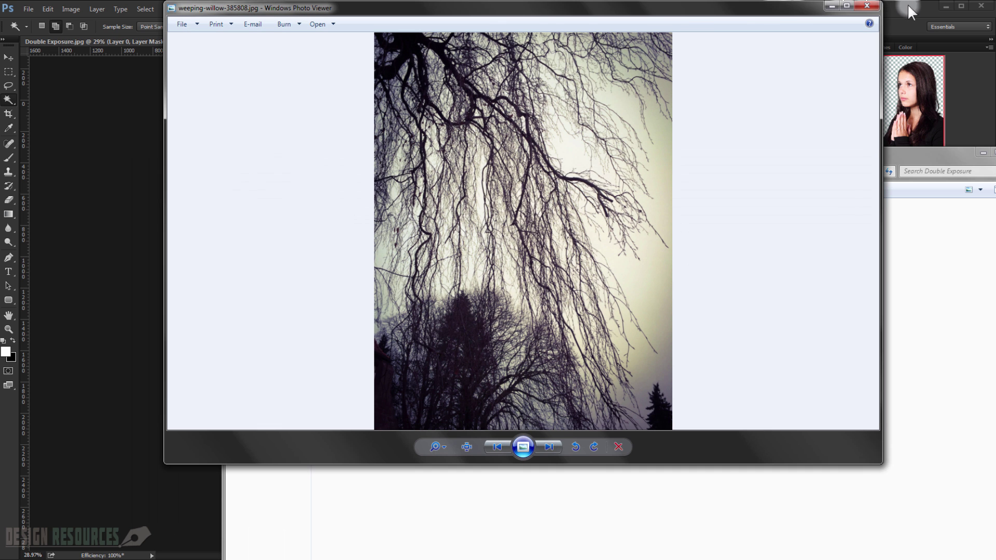
{"action": "left_click", "coordinate": [867, 6]}
{"action": "left_click_drag", "start_coordinate": [653, 239], "coordinate": [413, 134]}
{"action": "left_click_drag", "start_coordinate": [328, 39], "coordinate": [327, 39]}
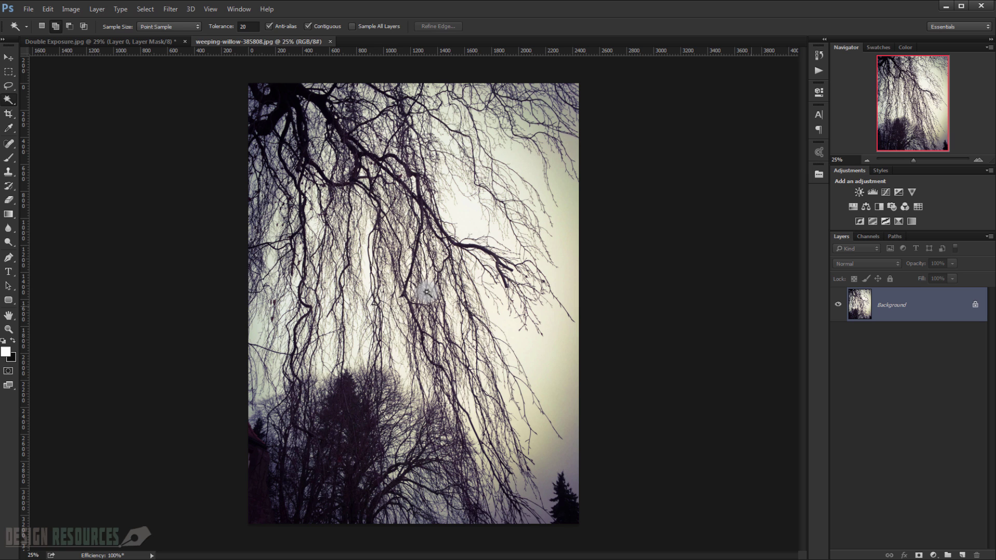
- Move the willow image into the Double Exposure document as a layer above the woman and lower its opacity to 40%
{"action": "left_click", "coordinate": [9, 57]}
{"action": "left_click_drag", "start_coordinate": [186, 110], "coordinate": [403, 256]}
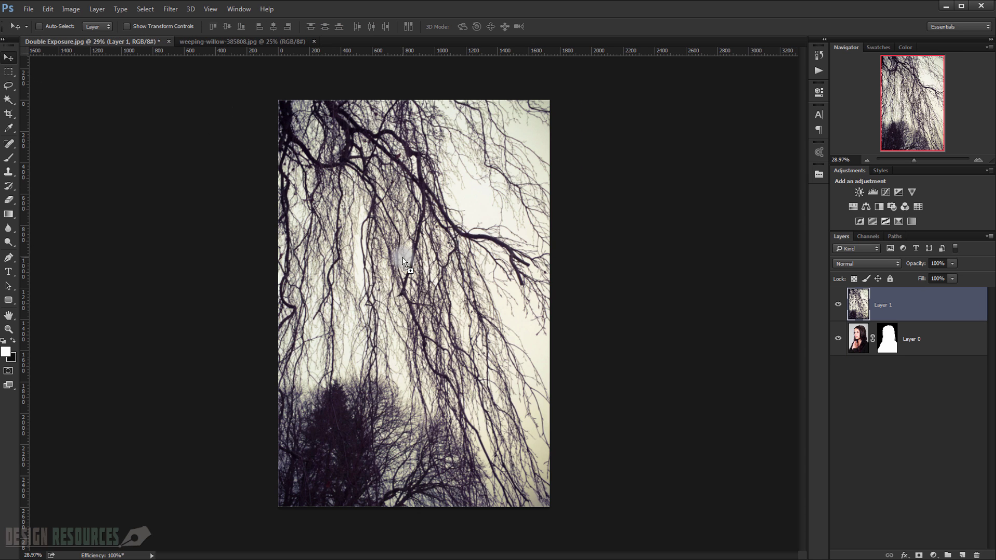
{"action": "scroll", "coordinate": [411, 302], "scroll_direction": "down", "scroll_amount": 3}
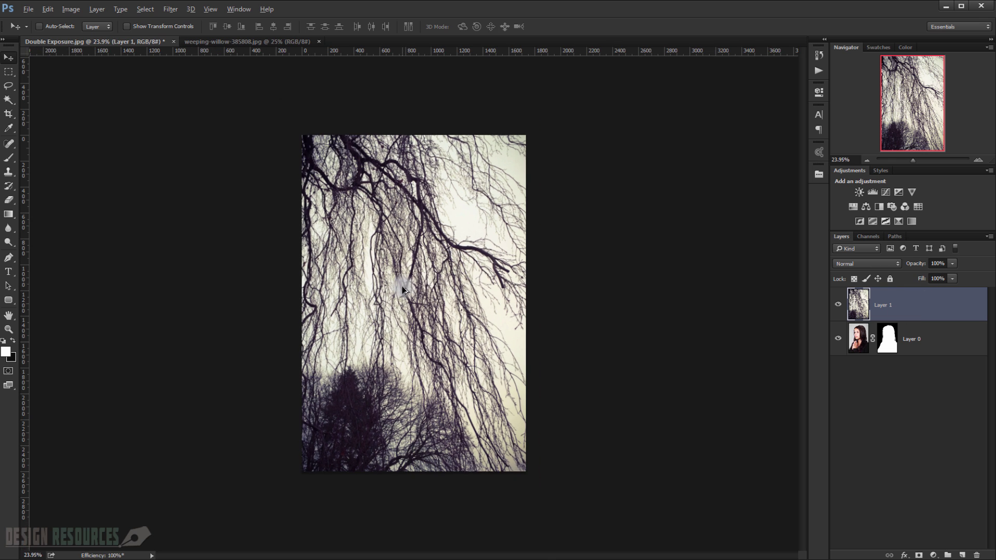
{"action": "left_click_drag", "start_coordinate": [920, 267], "coordinate": [889, 265]}
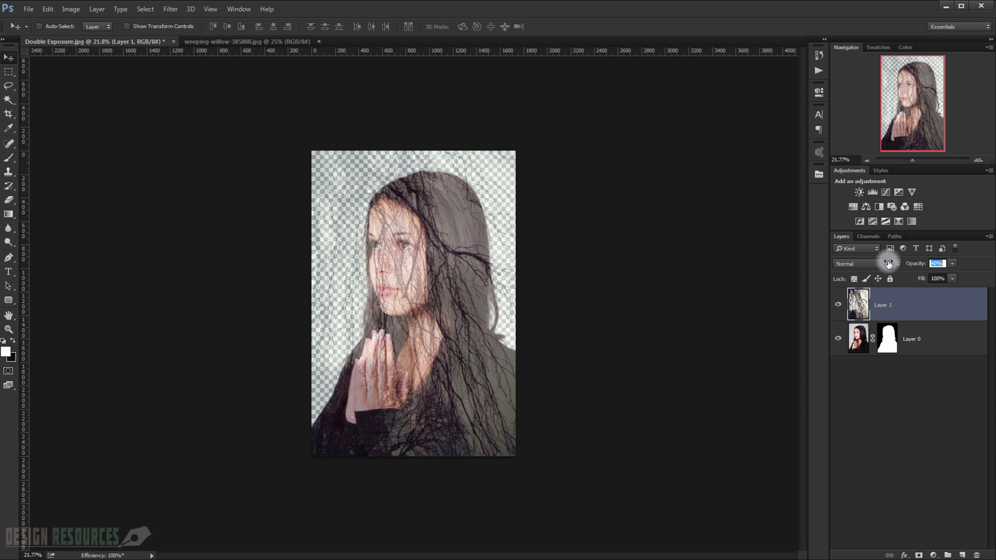
- Shift the willow layer over the woman and scale it down proportionally to about 80% with Free Transform
{"action": "left_click", "coordinate": [8, 57]}
{"action": "left_click_drag", "start_coordinate": [429, 263], "coordinate": [442, 284]}
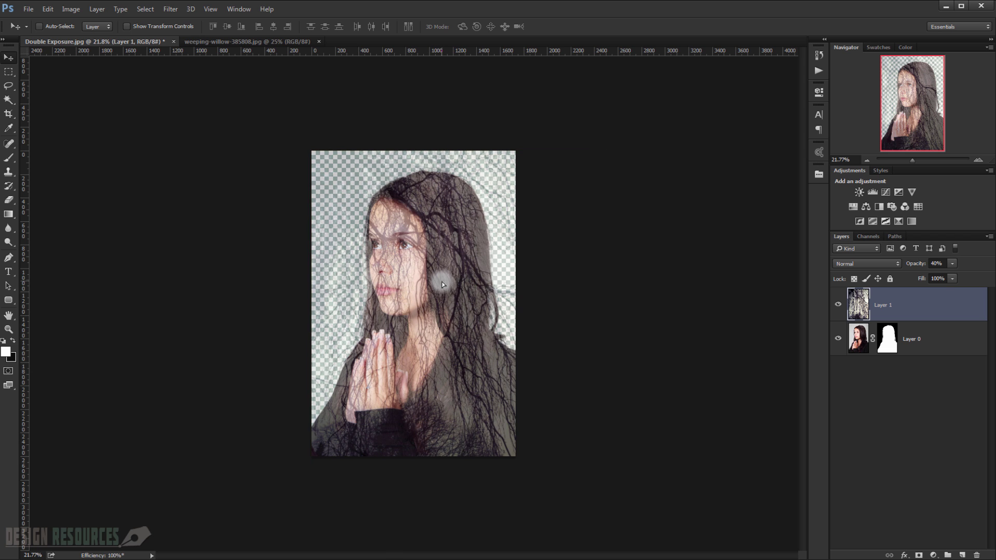
{"action": "left_click", "coordinate": [624, 308]}
{"action": "key", "text": "ctrl+t"}
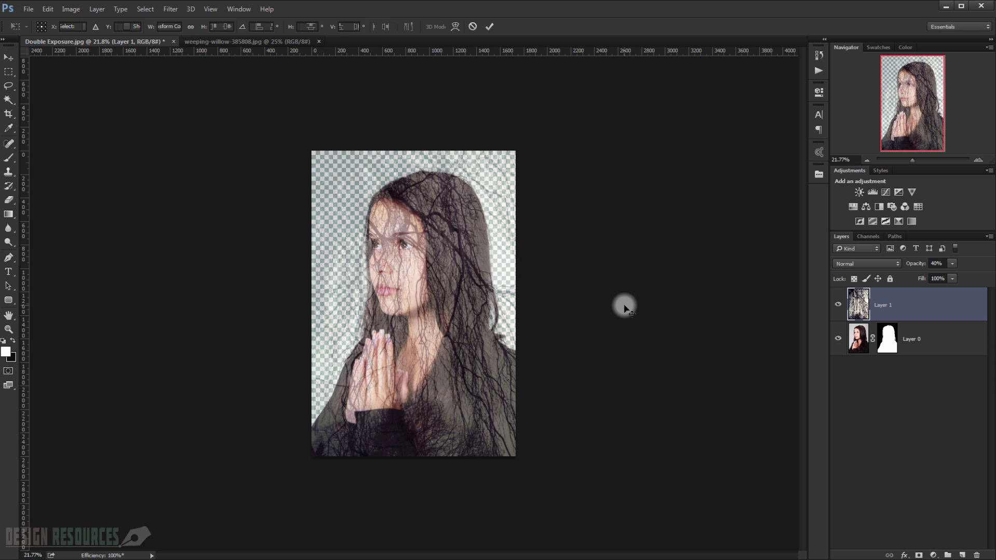
{"action": "left_click_drag", "start_coordinate": [530, 412], "coordinate": [525, 341]}
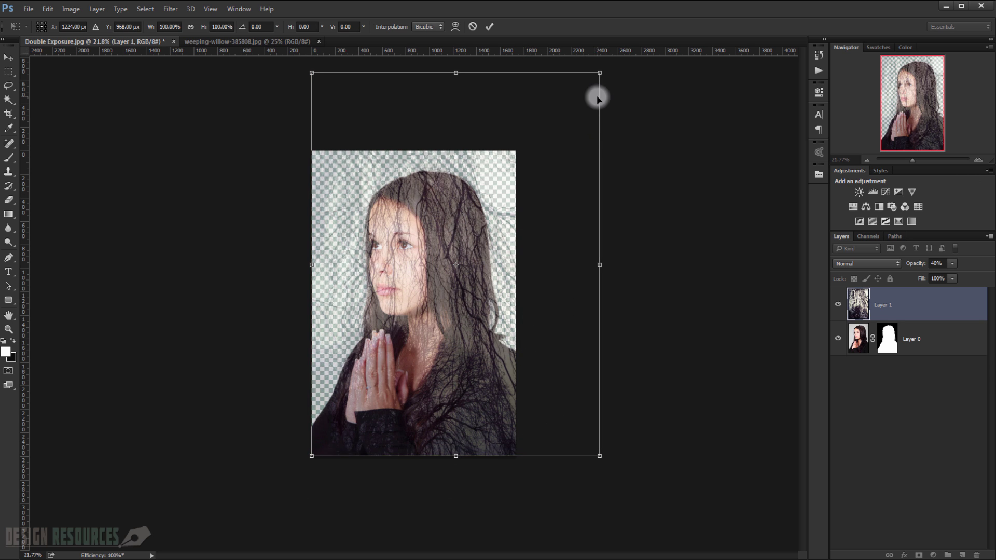
{"action": "left_click_drag", "start_coordinate": [600, 73], "coordinate": [552, 154]}
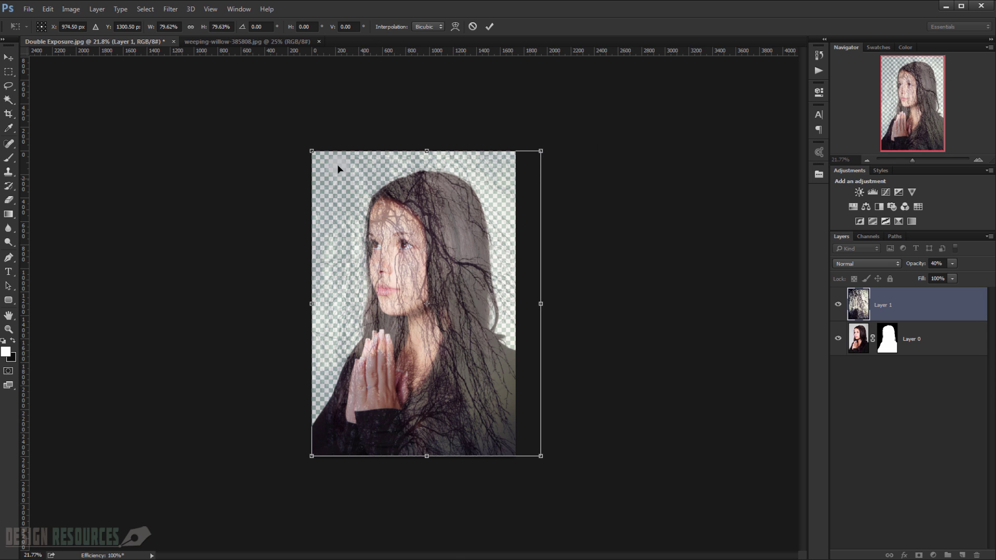
- Fine-tune the willow's proportional scale to about 79.8%, matching the canvas height and left edge, and apply the transform
{"action": "left_click_drag", "start_coordinate": [311, 152], "coordinate": [303, 141]}
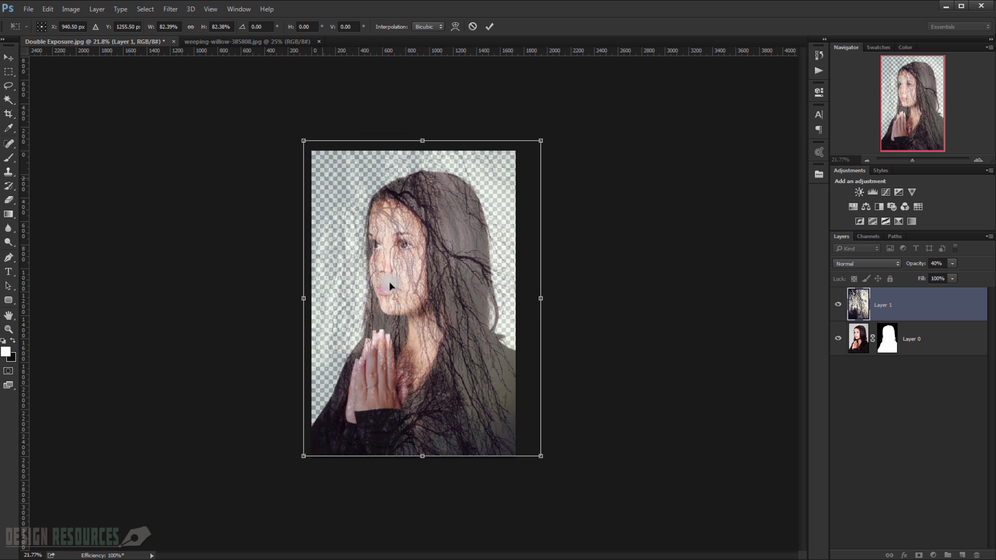
{"action": "left_click_drag", "start_coordinate": [442, 399], "coordinate": [448, 398]}
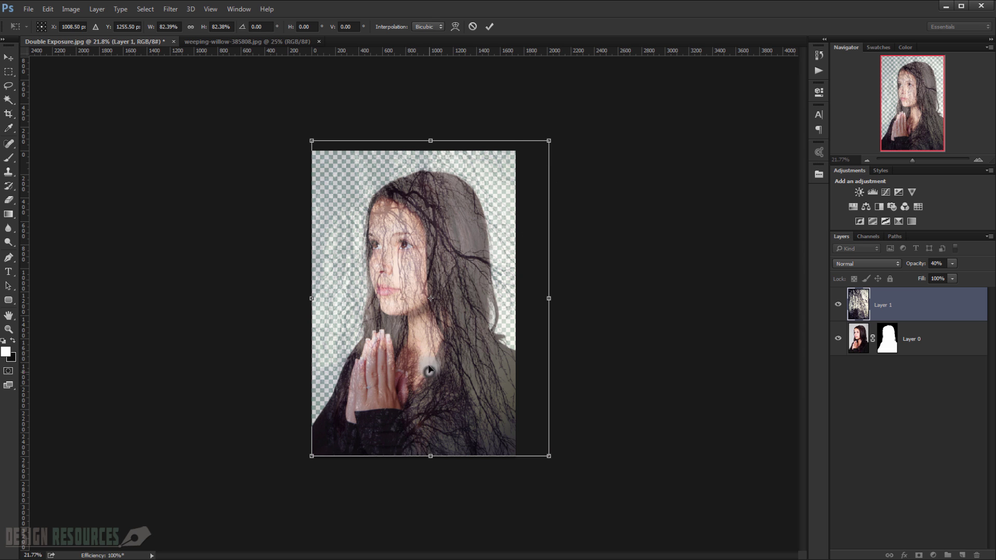
{"action": "mouse_move", "coordinate": [428, 365]}
{"action": "left_mouse_down"}
{"action": "mouse_move", "coordinate": [427, 350]}
{"action": "mouse_move", "coordinate": [424, 365]}
{"action": "left_mouse_up"}
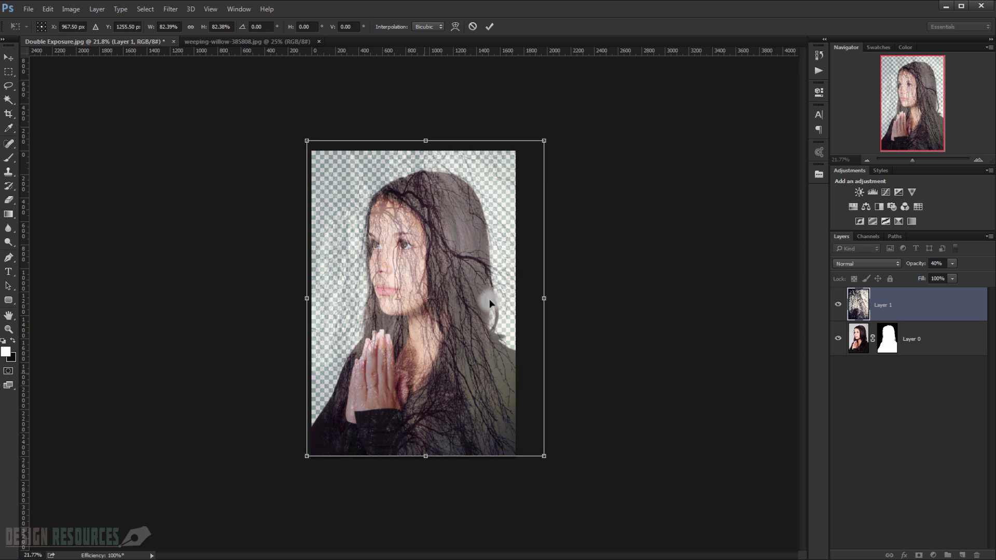
{"action": "mouse_move", "coordinate": [544, 141]}
{"action": "left_mouse_down"}
{"action": "mouse_move", "coordinate": [569, 116]}
{"action": "mouse_move", "coordinate": [558, 138]}
{"action": "left_mouse_up"}
{"action": "left_click_drag", "start_coordinate": [389, 343], "coordinate": [393, 342]}
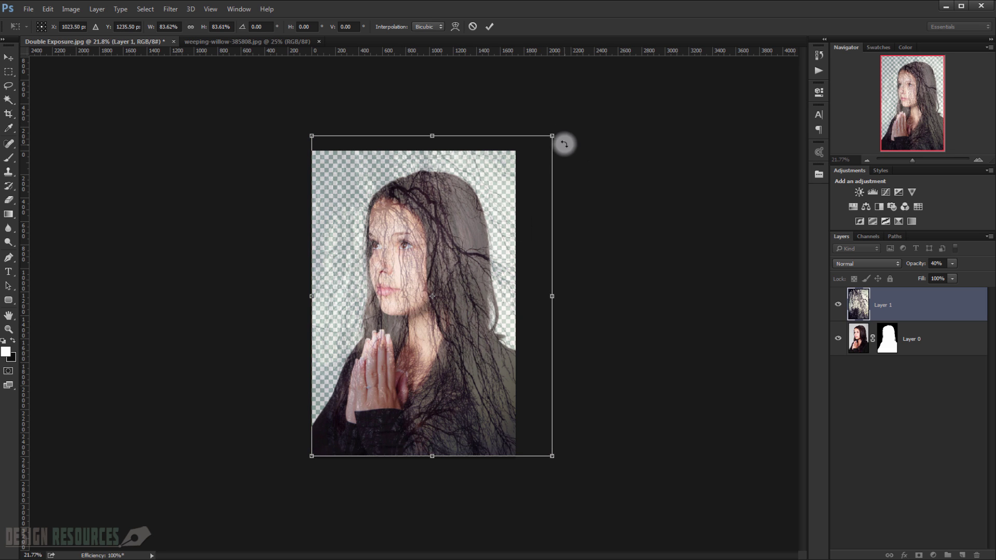
{"action": "left_click_drag", "start_coordinate": [552, 134], "coordinate": [541, 151]}
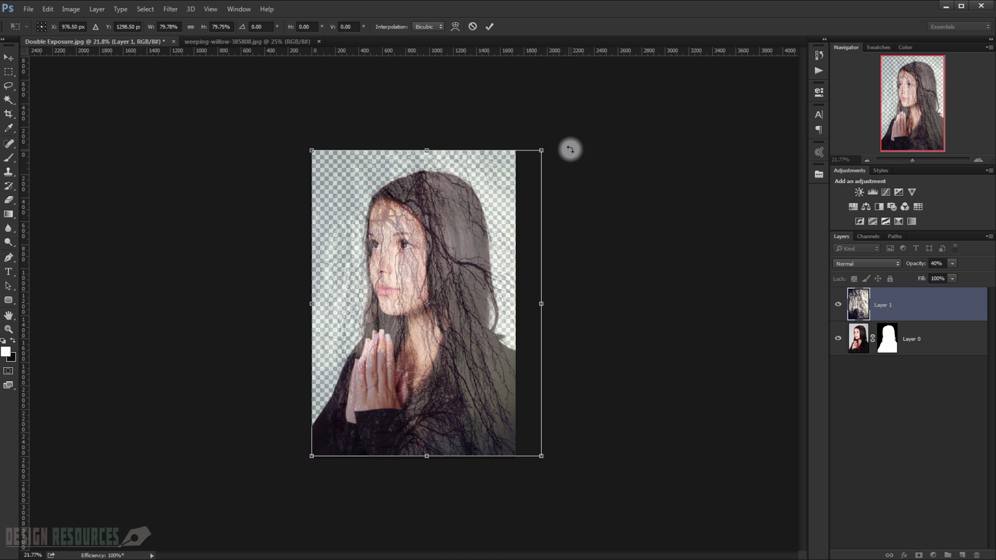
{"action": "key", "text": "Return"}
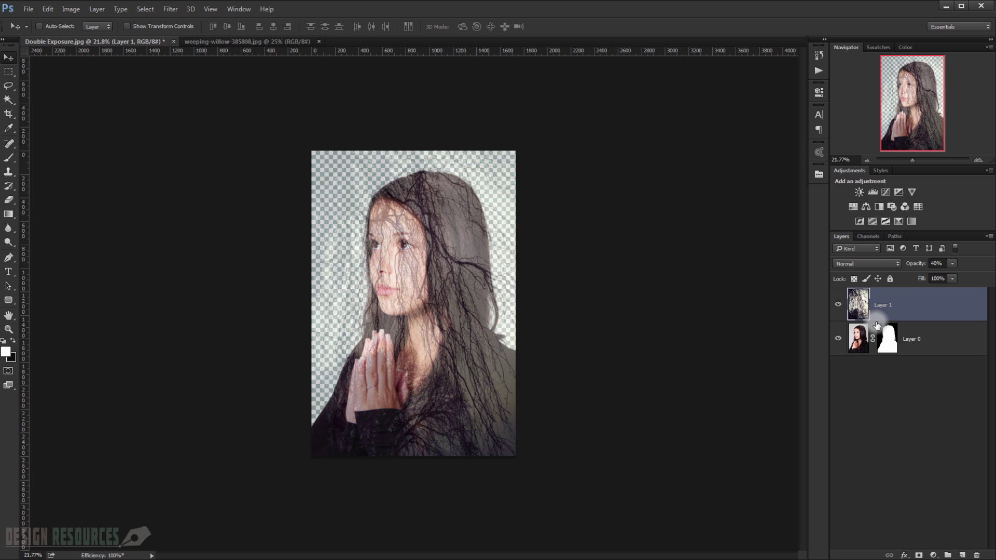
- Raise the willow layer's opacity to 100%
{"action": "left_click_drag", "start_coordinate": [911, 264], "coordinate": [984, 267]}
{"action": "scroll", "coordinate": [414, 291], "scroll_direction": "up", "scroll_amount": 1}
{"action": "scroll", "coordinate": [540, 315], "scroll_direction": "up", "scroll_amount": 2}
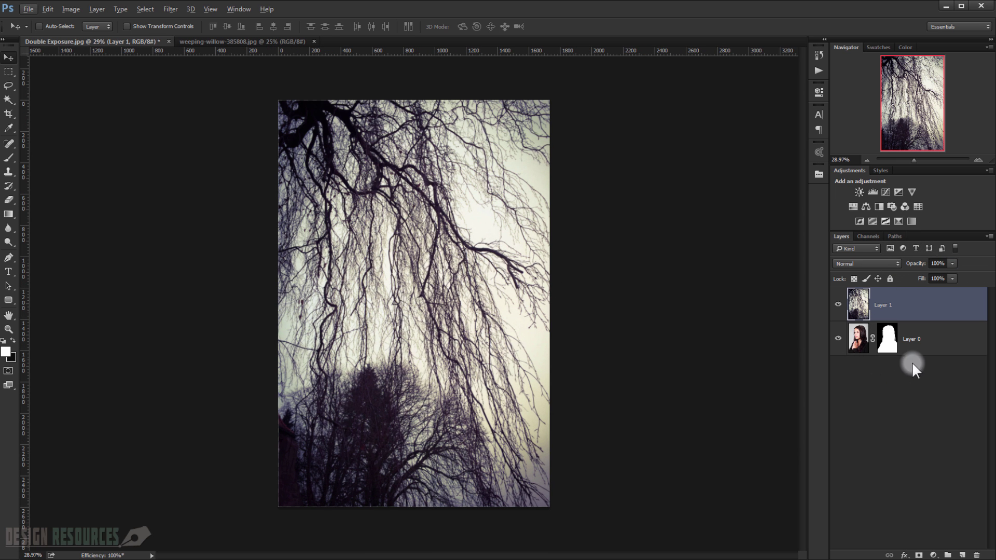
- Add a new layer beneath the woman's layer and fill it with white as the background
{"action": "double_click", "coordinate": [931, 337]}
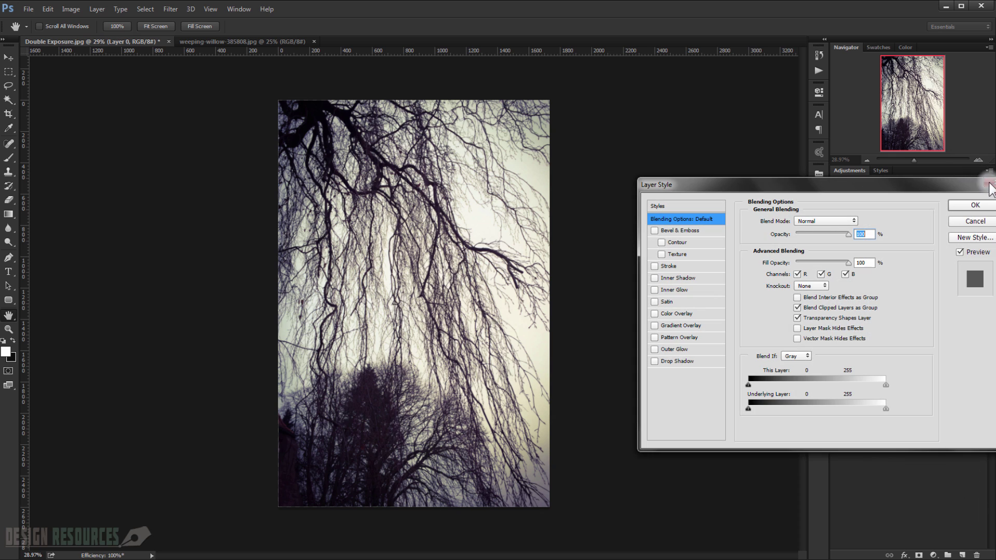
{"action": "left_click", "coordinate": [989, 182]}
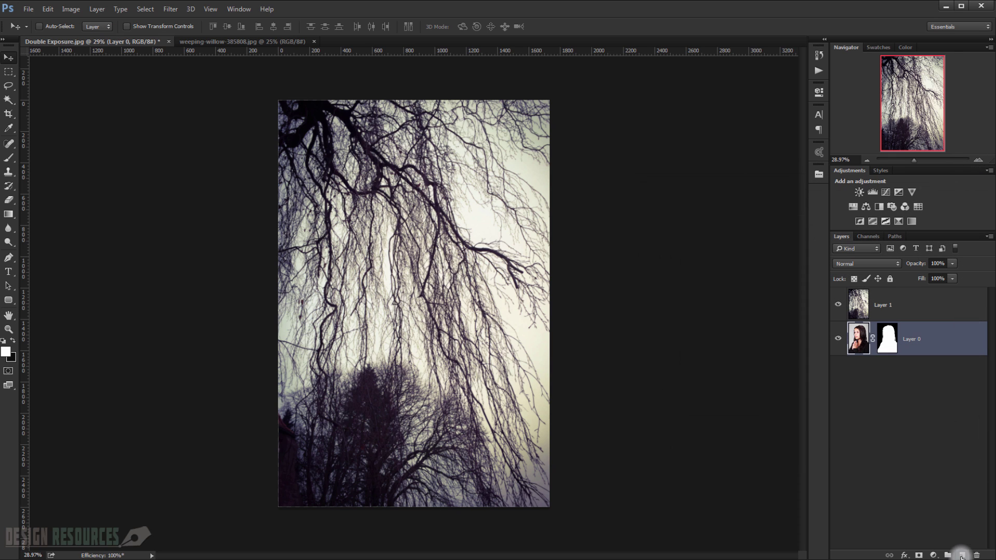
{"action": "left_click", "coordinate": [960, 556], "text": "ctrl"}
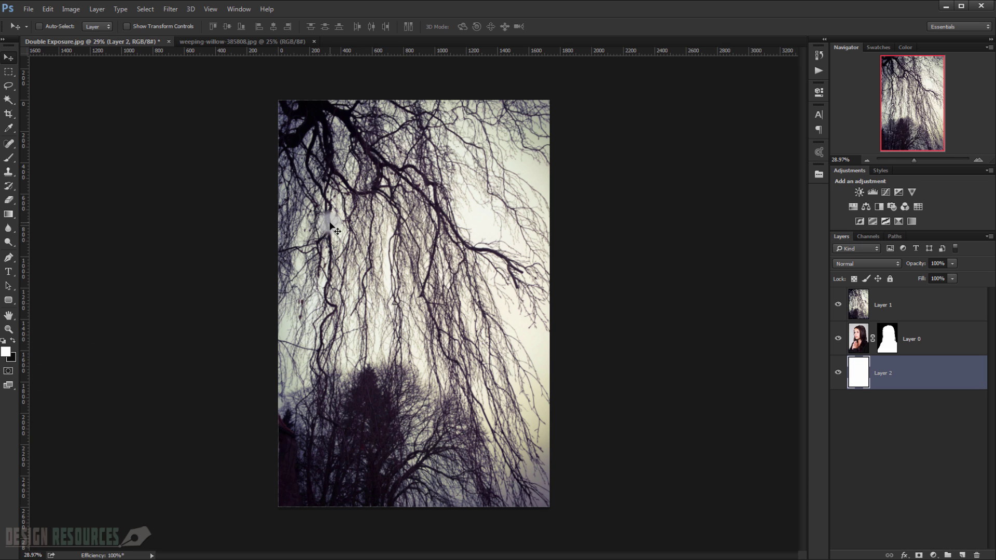
- Move the willow layer directly beneath the woman's layer and copy the woman's layer mask onto it
{"action": "left_click", "coordinate": [902, 308]}
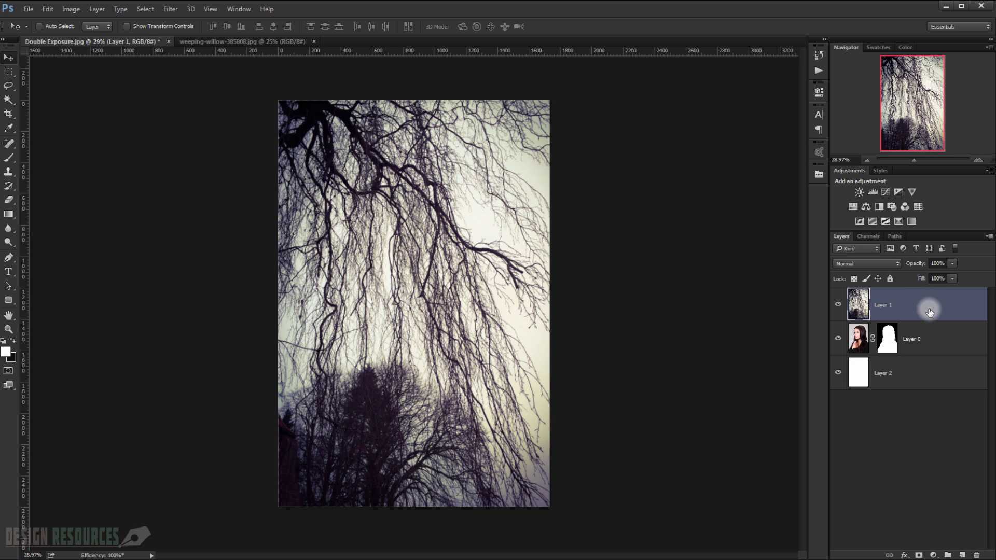
{"action": "left_click_drag", "start_coordinate": [927, 305], "coordinate": [928, 340]}
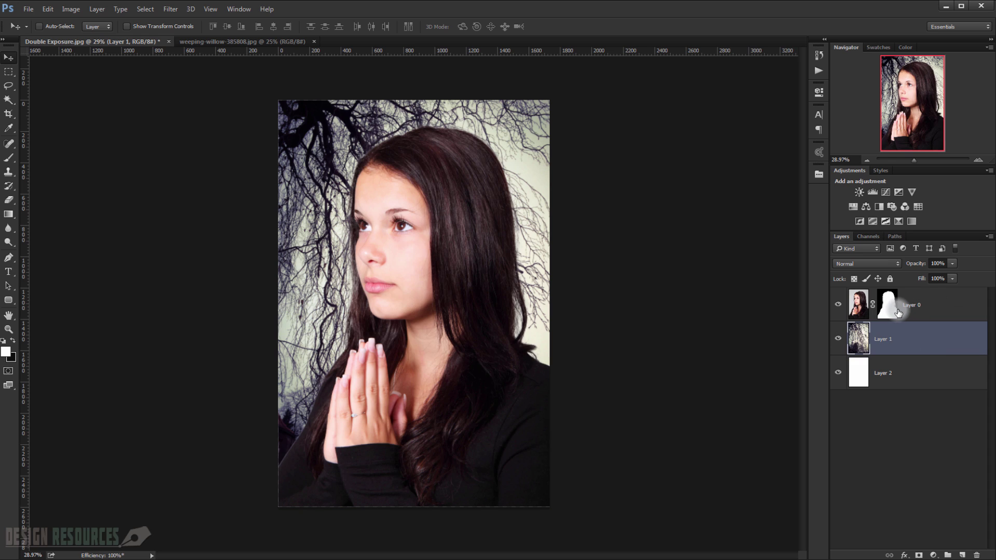
{"action": "left_click", "coordinate": [891, 306]}
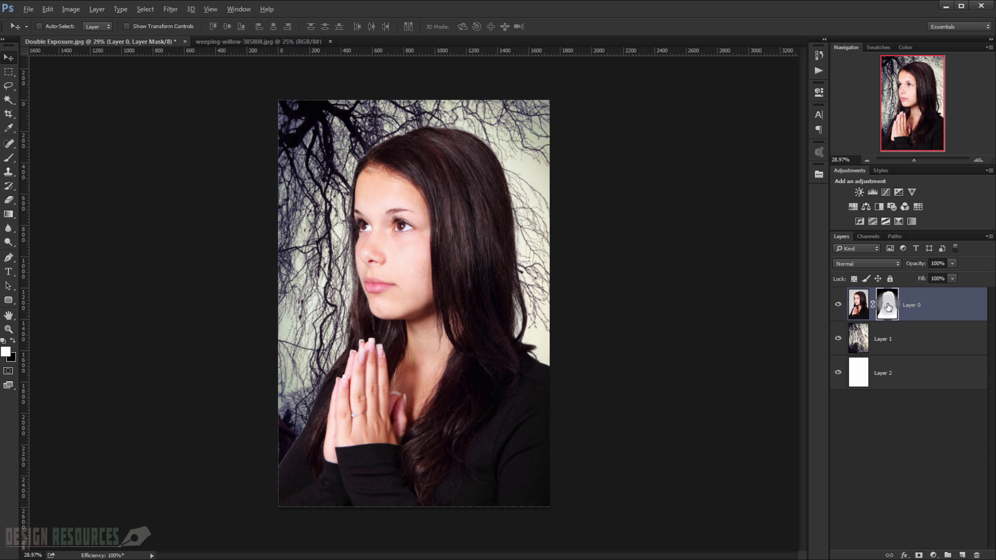
{"action": "left_click_drag", "start_coordinate": [887, 307], "coordinate": [896, 340]}
- Check the masked willow silhouette with the woman's layer temporarily hidden
{"action": "left_click", "coordinate": [837, 305]}
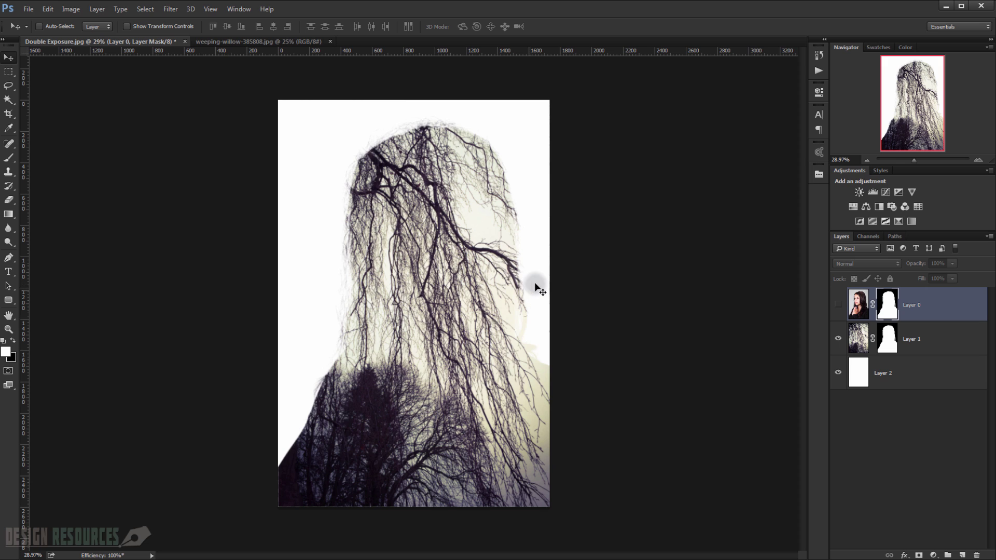
{"action": "left_click", "coordinate": [884, 314]}
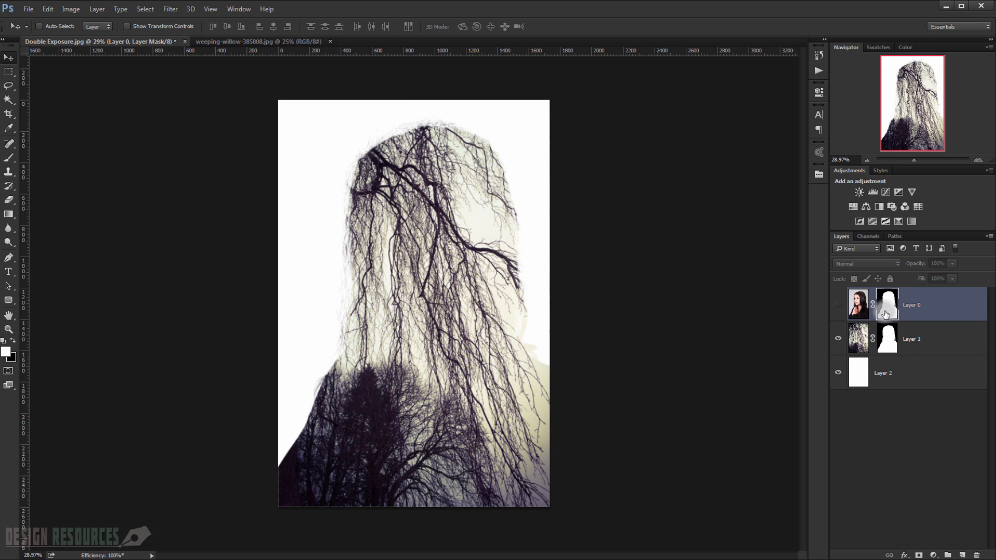
{"action": "left_click", "coordinate": [838, 304]}
- Set the blend mode of the woman's layer to Lighten
{"action": "left_click", "coordinate": [861, 308]}
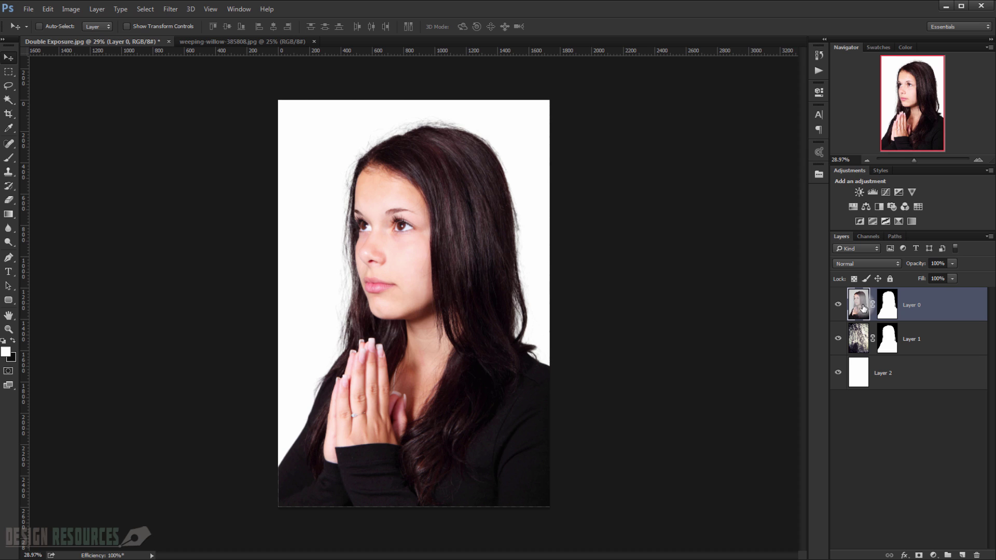
{"action": "left_click", "coordinate": [867, 262]}
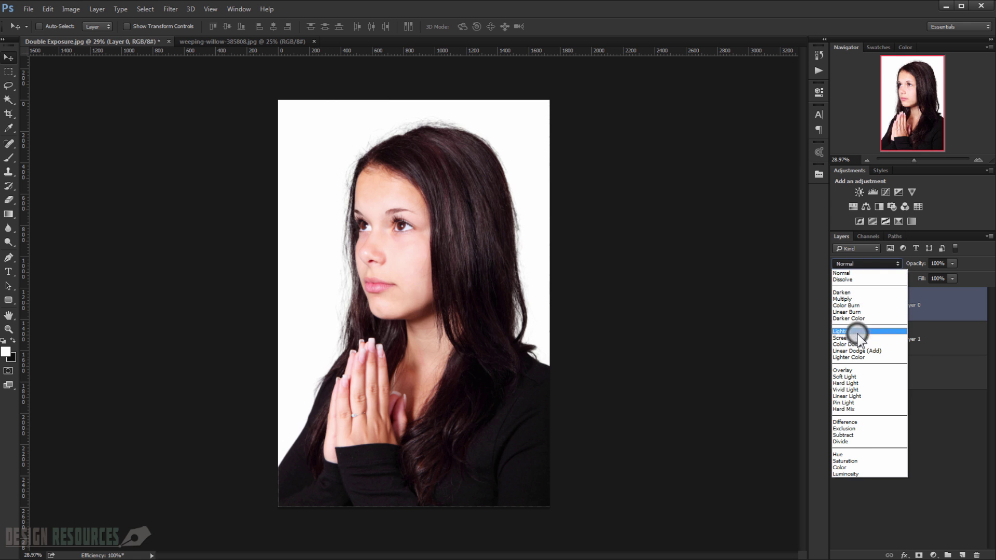
{"action": "left_click", "coordinate": [856, 332]}
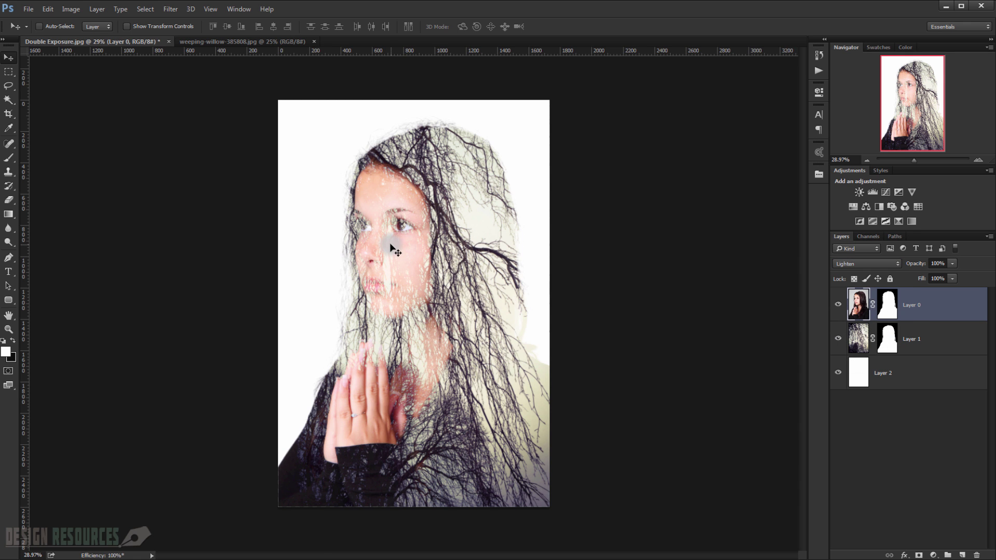
- Examine the blended hands, face and hair up close, finishing with the full image in view
{"action": "scroll", "coordinate": [391, 244], "scroll_direction": "up", "scroll_amount": 4}
{"action": "left_click_drag", "start_coordinate": [420, 322], "coordinate": [430, 176]}
{"action": "left_click_drag", "start_coordinate": [466, 350], "coordinate": [451, 281]}
{"action": "scroll", "coordinate": [476, 284], "scroll_direction": "up", "scroll_amount": 2}
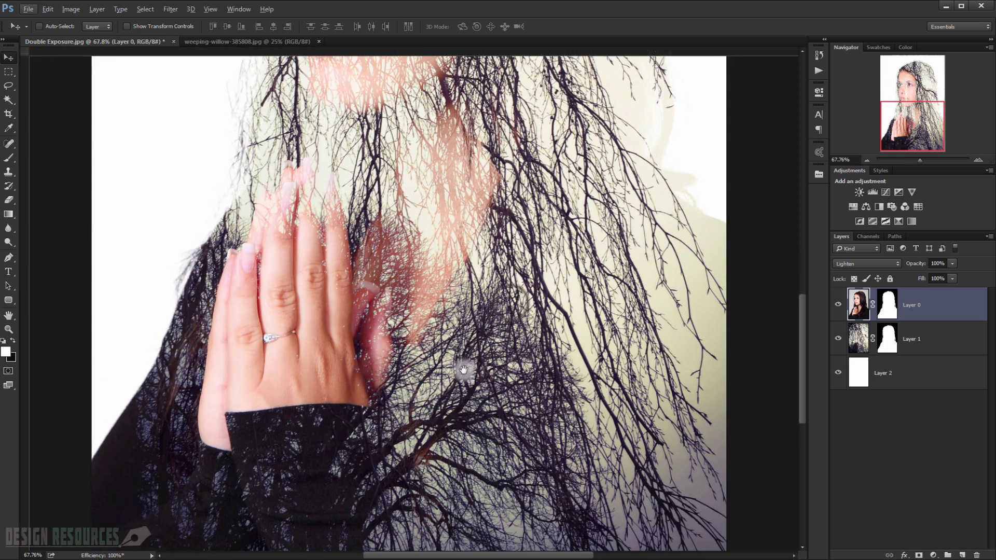
{"action": "left_click_drag", "start_coordinate": [532, 231], "coordinate": [455, 375]}
{"action": "scroll", "coordinate": [456, 375], "scroll_direction": "down", "scroll_amount": 3}
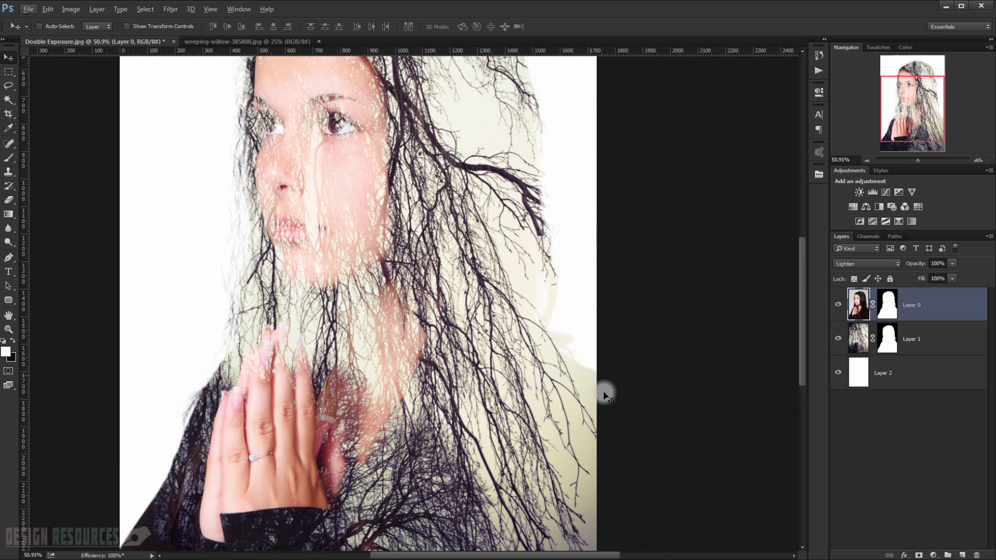
{"action": "scroll", "coordinate": [506, 349], "scroll_direction": "up", "scroll_amount": 2}
{"action": "scroll", "coordinate": [568, 222], "scroll_direction": "up", "scroll_amount": 1}
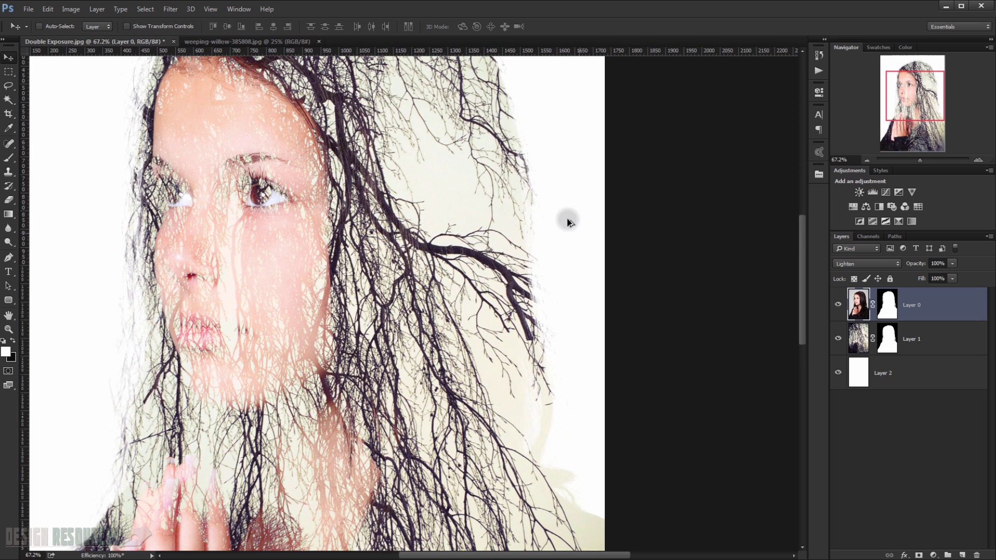
{"action": "left_click_drag", "start_coordinate": [493, 136], "coordinate": [515, 255]}
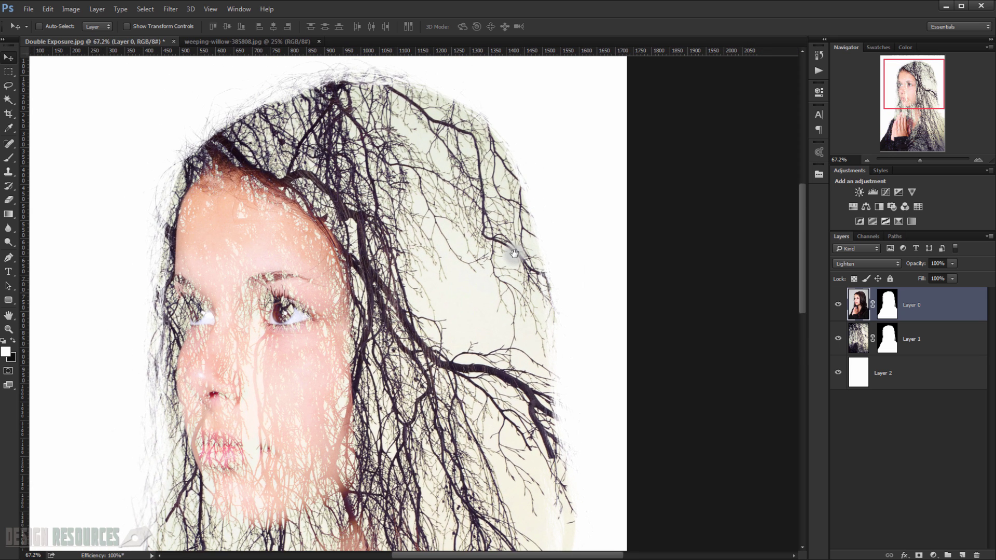
{"action": "left_click_drag", "start_coordinate": [450, 341], "coordinate": [332, 153]}
{"action": "scroll", "coordinate": [321, 186], "scroll_direction": "down", "scroll_amount": 5}
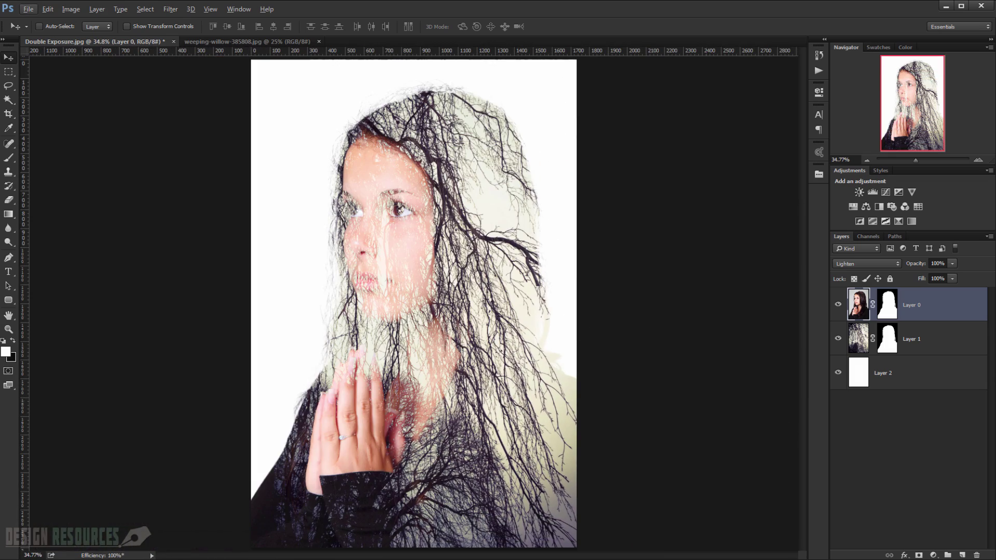
- Add a Black & White adjustment layer with the Default preset above the woman's layer
{"action": "left_click", "coordinate": [934, 555]}
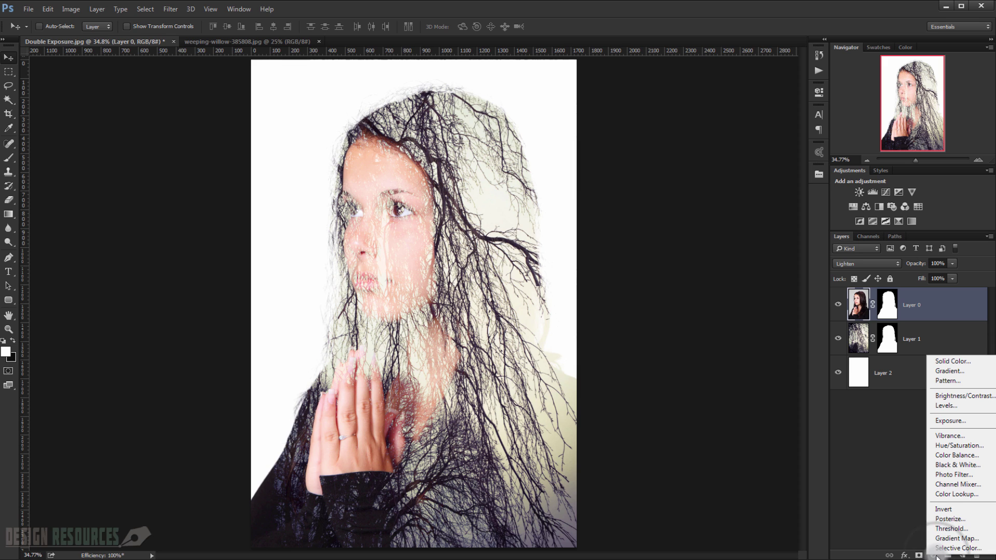
{"action": "left_click", "coordinate": [984, 464]}
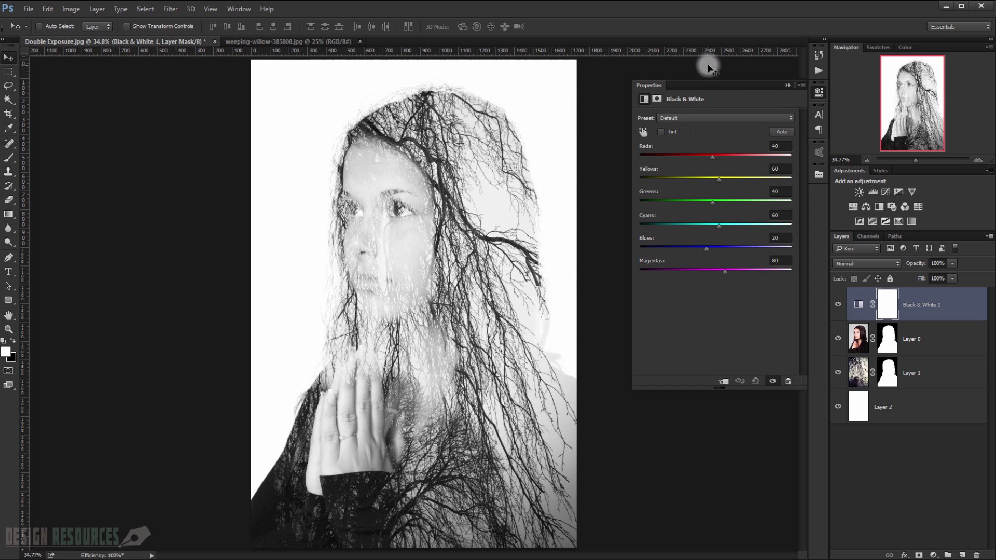
{"action": "left_click", "coordinate": [788, 83]}
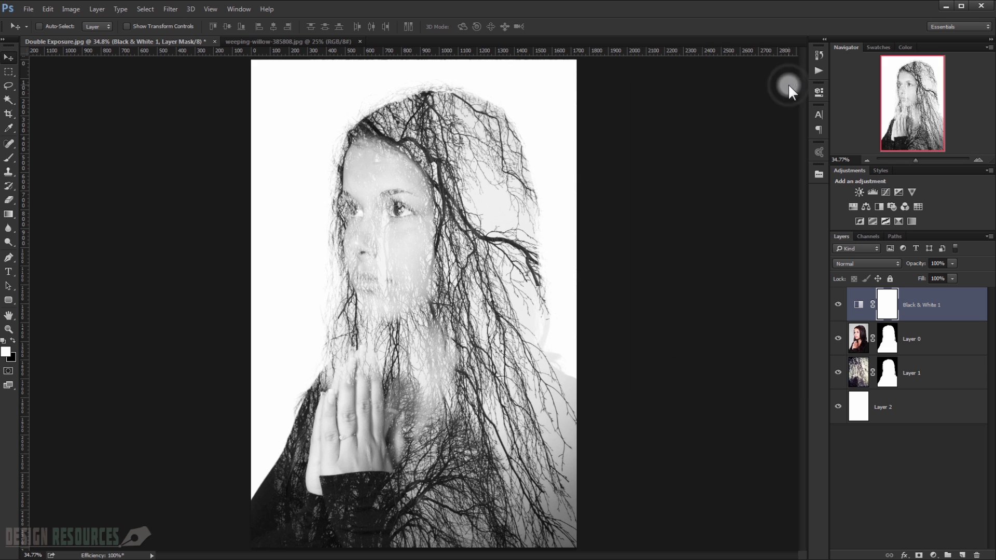
{"action": "left_click", "coordinate": [838, 304]}
- Add a Levels adjustment layer directly above the willow layer
{"action": "left_click", "coordinate": [935, 386]}
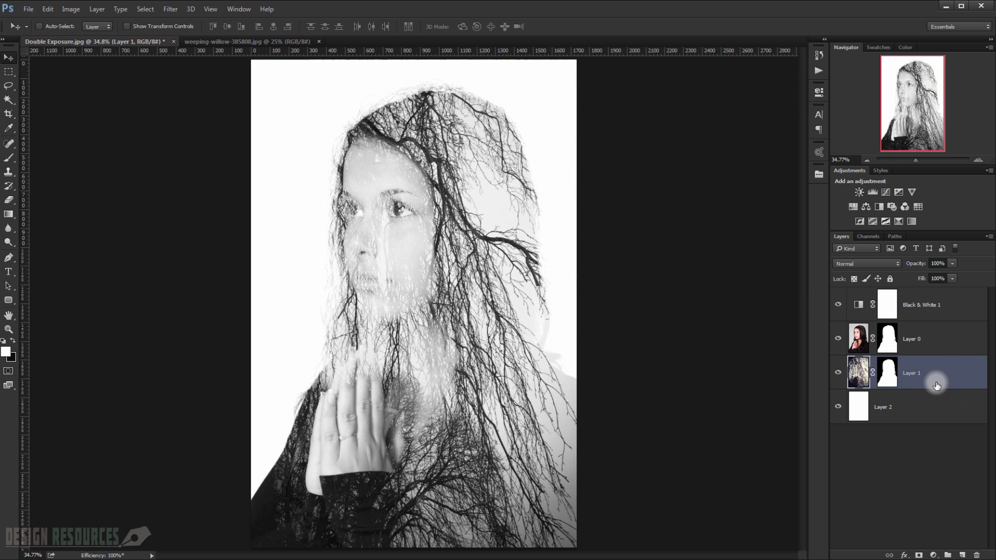
{"action": "left_click", "coordinate": [939, 555]}
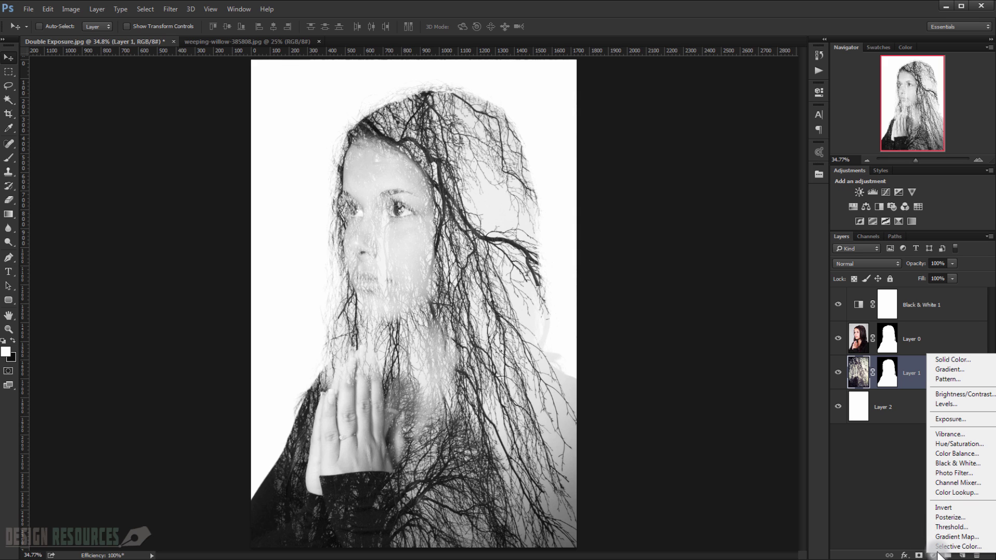
{"action": "left_click", "coordinate": [946, 405]}
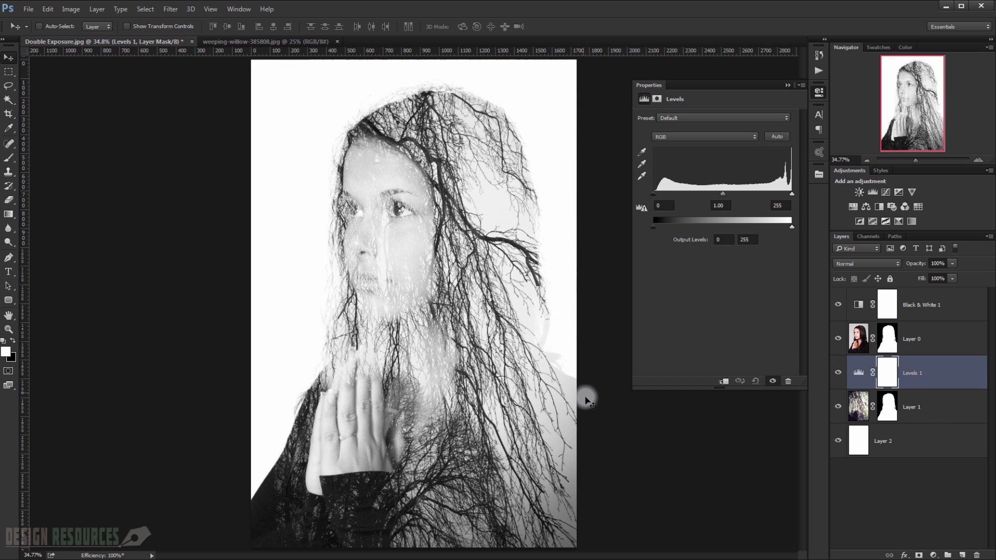
- Set the white input level of the willow's Levels adjustment to 220 and fine-tune its black input level
{"action": "left_click", "coordinate": [689, 205]}
{"action": "mouse_move", "coordinate": [656, 193]}
{"action": "left_mouse_down"}
{"action": "mouse_move", "coordinate": [674, 196]}
{"action": "mouse_move", "coordinate": [651, 192]}
{"action": "left_mouse_up"}
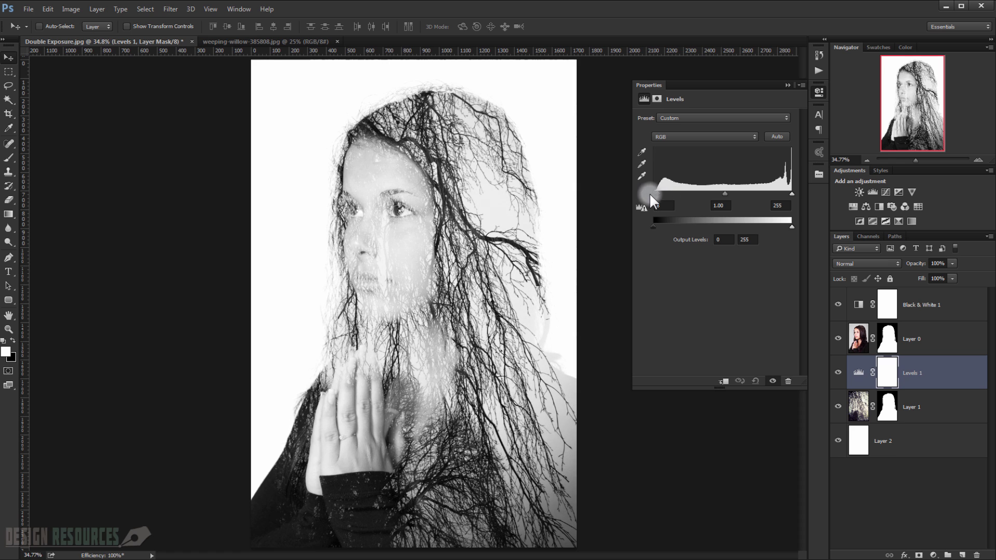
{"action": "mouse_move", "coordinate": [791, 195]}
{"action": "left_mouse_down"}
{"action": "mouse_move", "coordinate": [764, 198]}
{"action": "mouse_move", "coordinate": [784, 198]}
{"action": "left_mouse_up"}
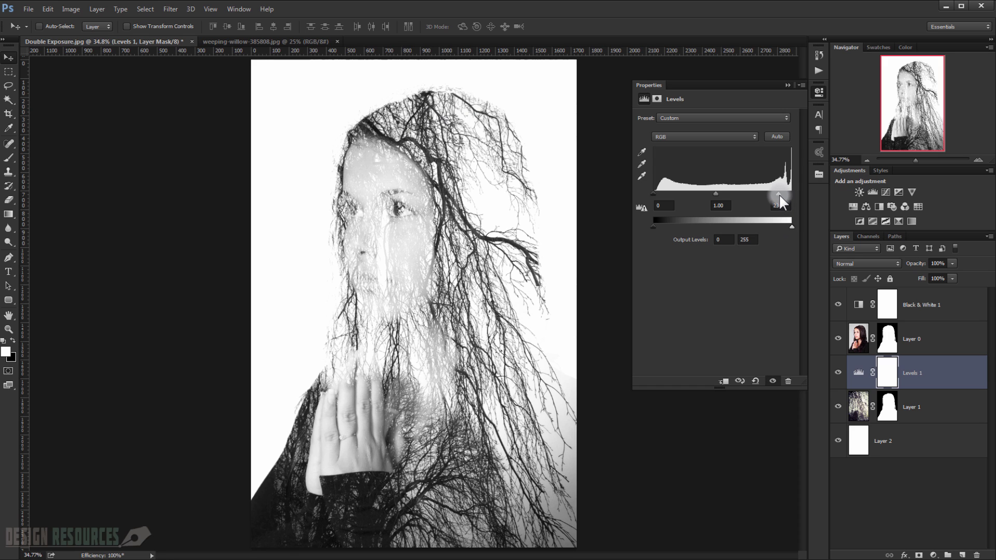
{"action": "mouse_move", "coordinate": [779, 196]}
{"action": "left_mouse_down"}
{"action": "mouse_move", "coordinate": [765, 197]}
{"action": "mouse_move", "coordinate": [779, 201]}
{"action": "left_mouse_up"}
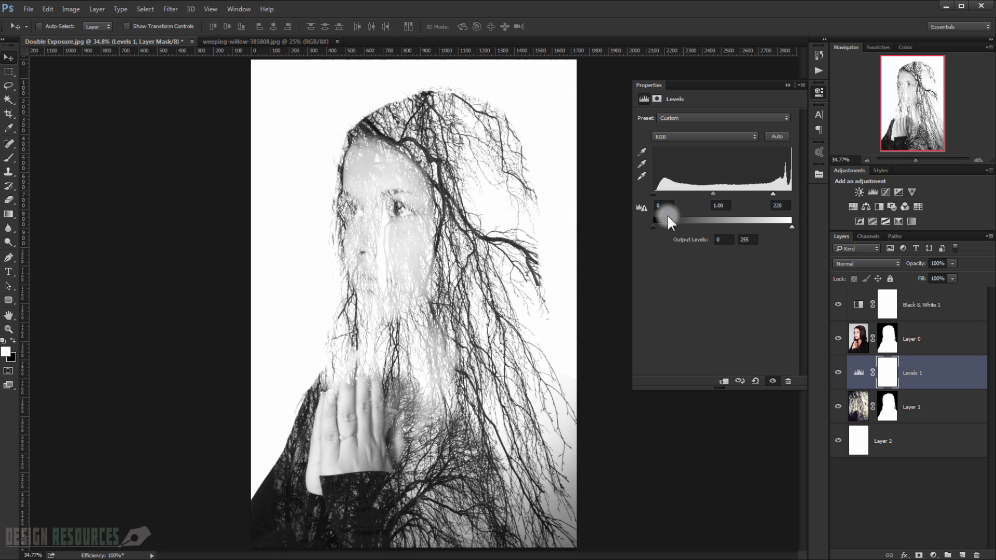
{"action": "left_click_drag", "start_coordinate": [651, 193], "coordinate": [656, 196]}
{"action": "left_click", "coordinate": [786, 86]}
- Target the willow layer's mask and set up the Brush at 124 px with 100% opacity and 100% flow
{"action": "scroll", "coordinate": [533, 195], "scroll_direction": "up", "scroll_amount": 7}
{"action": "left_click_drag", "start_coordinate": [478, 204], "coordinate": [535, 338]}
{"action": "scroll", "coordinate": [406, 157], "scroll_direction": "up", "scroll_amount": 1}
{"action": "scroll", "coordinate": [406, 156], "scroll_direction": "up", "scroll_amount": 3}
{"action": "left_click_drag", "start_coordinate": [390, 128], "coordinate": [418, 157]}
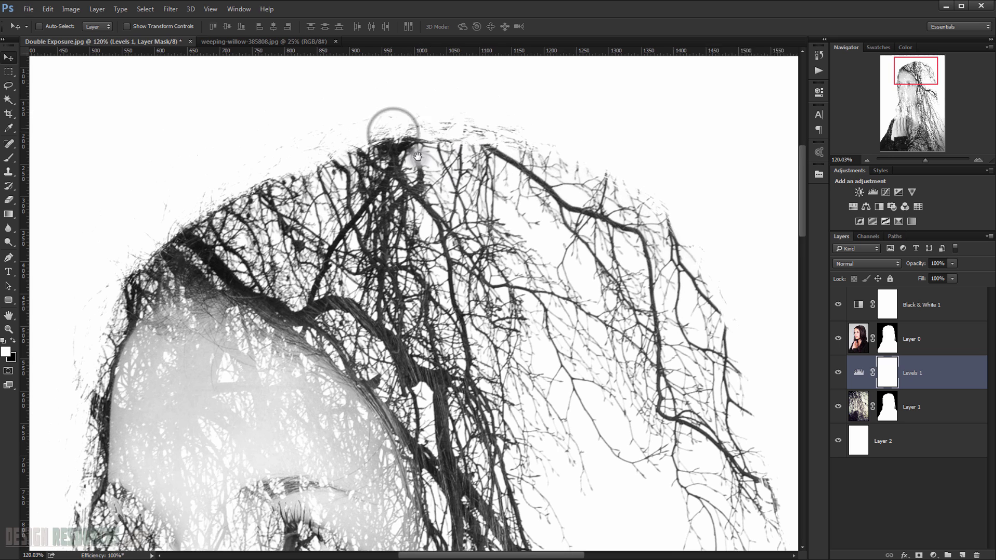
{"action": "left_click", "coordinate": [886, 407]}
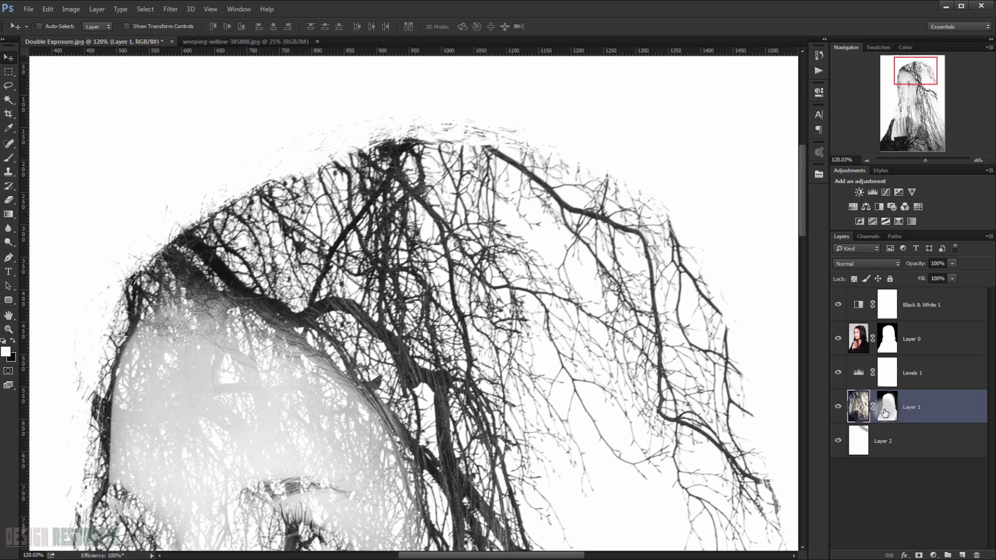
{"action": "left_click", "coordinate": [15, 159]}
{"action": "left_click_drag", "start_coordinate": [540, 275], "coordinate": [199, 277]}
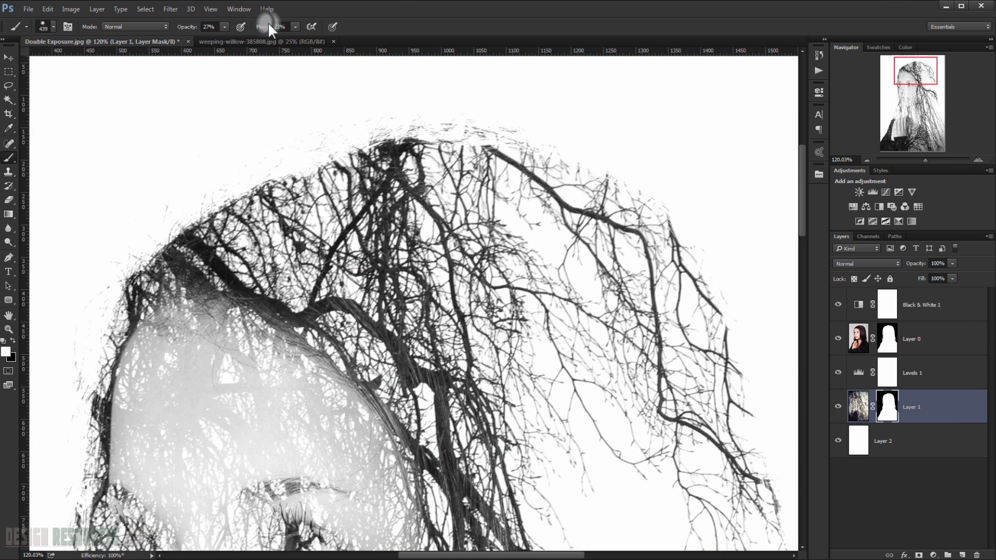
{"action": "type", "text": "60"}
{"action": "key", "text": "Return"}
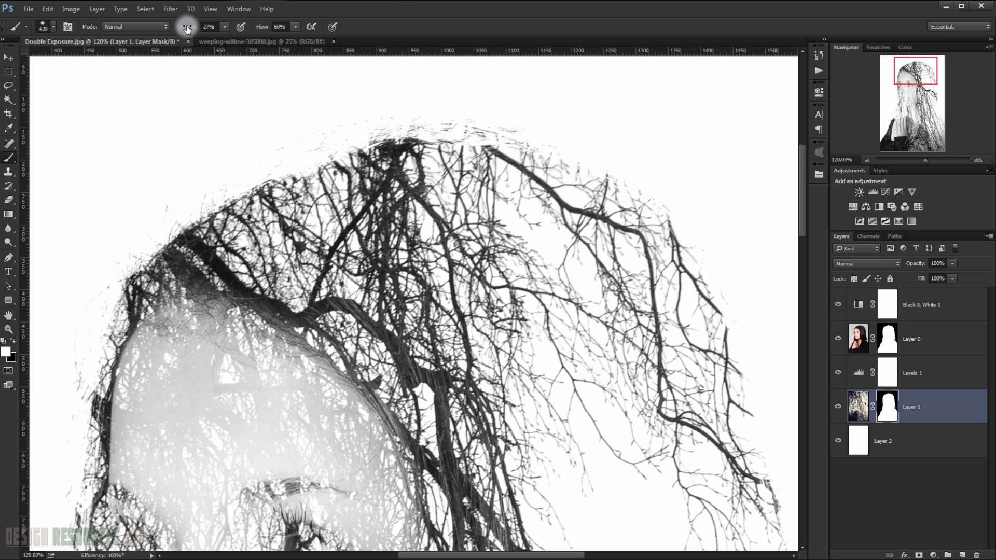
{"action": "left_click_drag", "start_coordinate": [208, 30], "coordinate": [396, 36]}
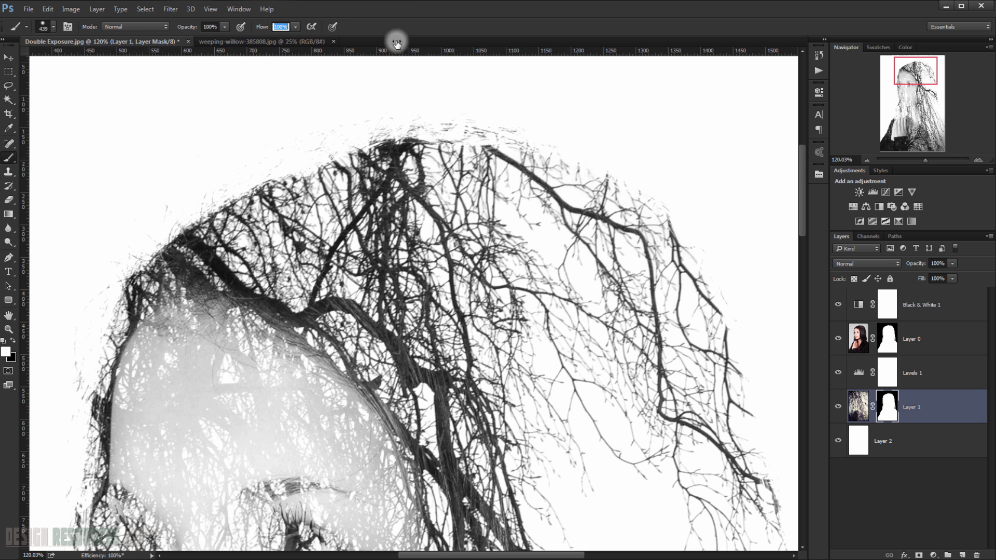
{"action": "left_click_drag", "start_coordinate": [298, 153], "coordinate": [189, 165]}
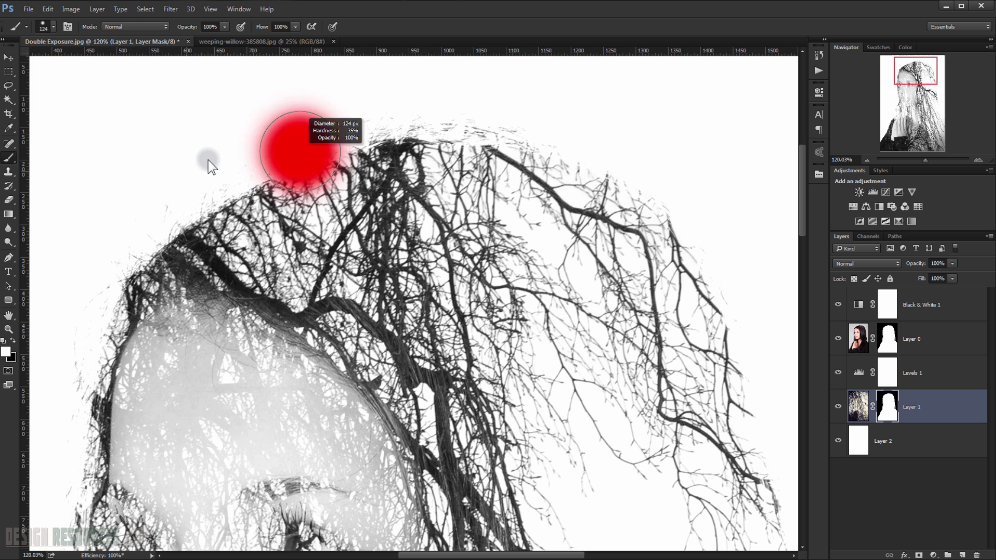
- Try a white brush stroke along the upper edge of the hair and undo it
{"action": "mouse_move", "coordinate": [242, 135]}
{"action": "left_mouse_down"}
{"action": "mouse_move", "coordinate": [277, 127]}
{"action": "mouse_move", "coordinate": [295, 137]}
{"action": "mouse_move", "coordinate": [288, 135]}
{"action": "mouse_move", "coordinate": [315, 114]}
{"action": "mouse_move", "coordinate": [290, 121]}
{"action": "left_mouse_up"}
{"action": "key", "text": "ctrl+z"}
{"action": "key", "text": "x"}
{"action": "key", "text": "x"}
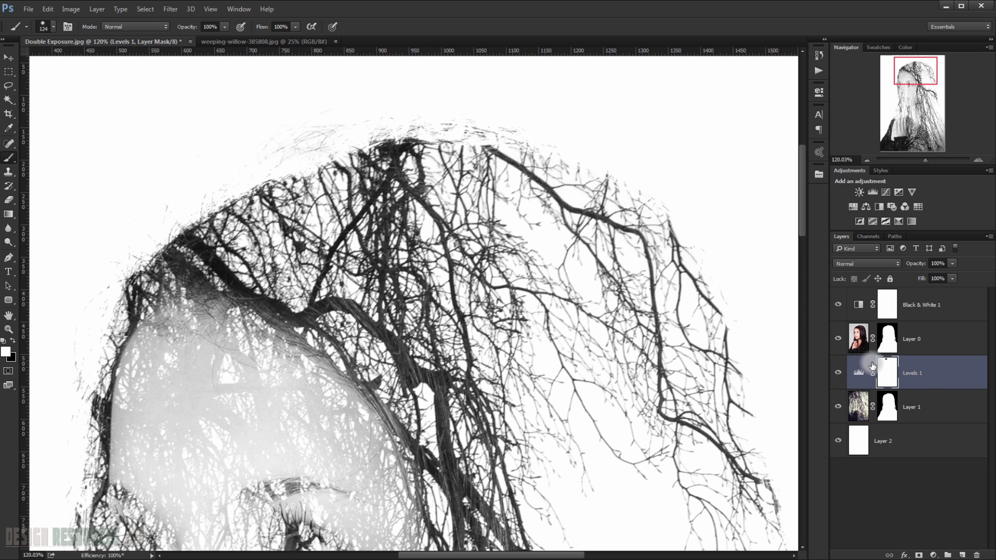
{"action": "left_click", "coordinate": [919, 373]}
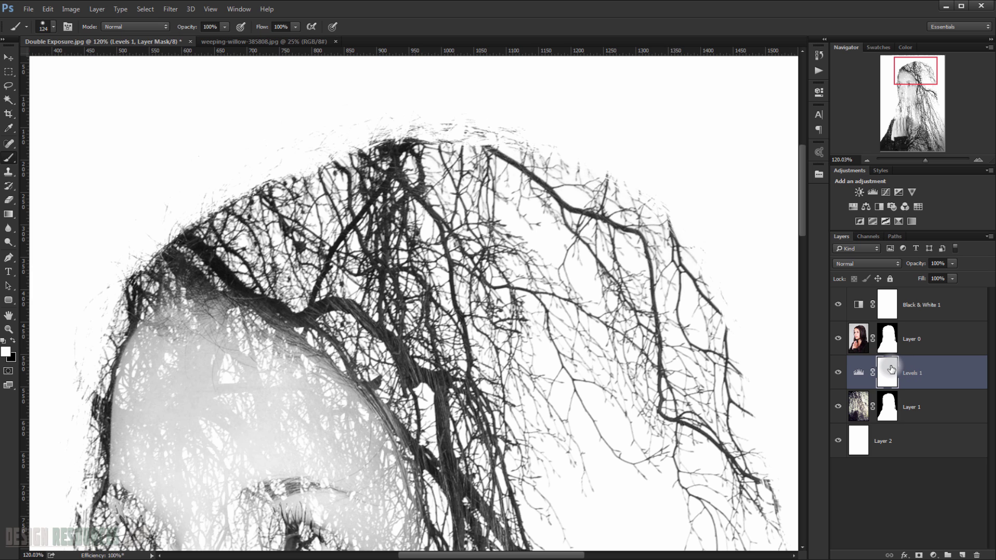
- Paint black on the willow layer's mask to hide the stray fringe along the head's upper left edge
{"action": "left_click_drag", "start_coordinate": [884, 405], "coordinate": [886, 406]}
{"action": "mouse_move", "coordinate": [287, 144]}
{"action": "left_mouse_down"}
{"action": "mouse_move", "coordinate": [260, 130]}
{"action": "mouse_move", "coordinate": [288, 117]}
{"action": "mouse_move", "coordinate": [274, 115]}
{"action": "mouse_move", "coordinate": [320, 107]}
{"action": "mouse_move", "coordinate": [177, 175]}
{"action": "mouse_move", "coordinate": [130, 212]}
{"action": "mouse_move", "coordinate": [89, 272]}
{"action": "mouse_move", "coordinate": [52, 385]}
{"action": "left_mouse_up"}
{"action": "key", "text": "x"}
{"action": "key", "text": "space"}
{"action": "left_click_drag", "start_coordinate": [112, 272], "coordinate": [353, 96]}
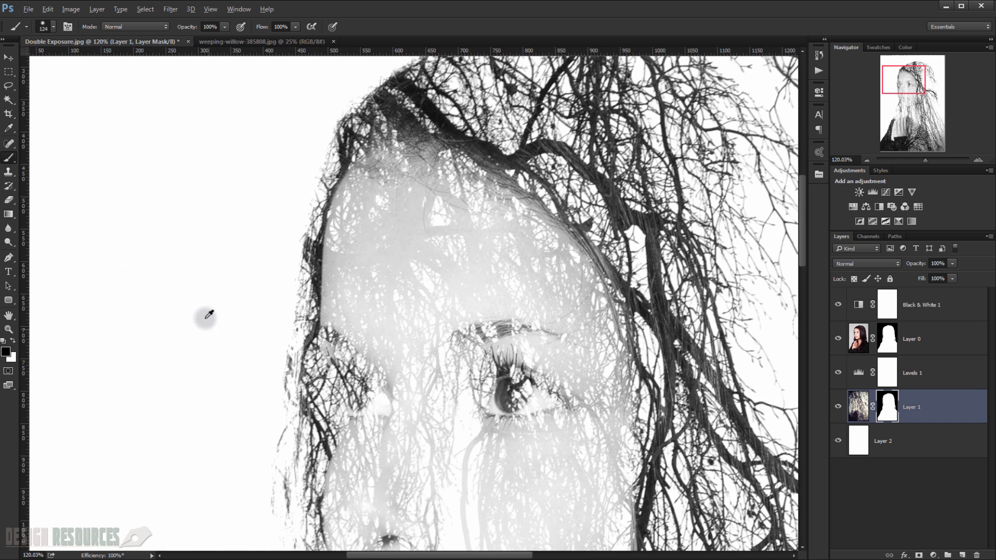
- Enlarge the brush to 212 px at 70% opacity and mask out the stray willow bits beside the face
{"action": "mouse_move", "coordinate": [204, 311]}
{"action": "left_mouse_down"}
{"action": "mouse_move", "coordinate": [228, 295]}
{"action": "mouse_move", "coordinate": [249, 299]}
{"action": "left_mouse_up"}
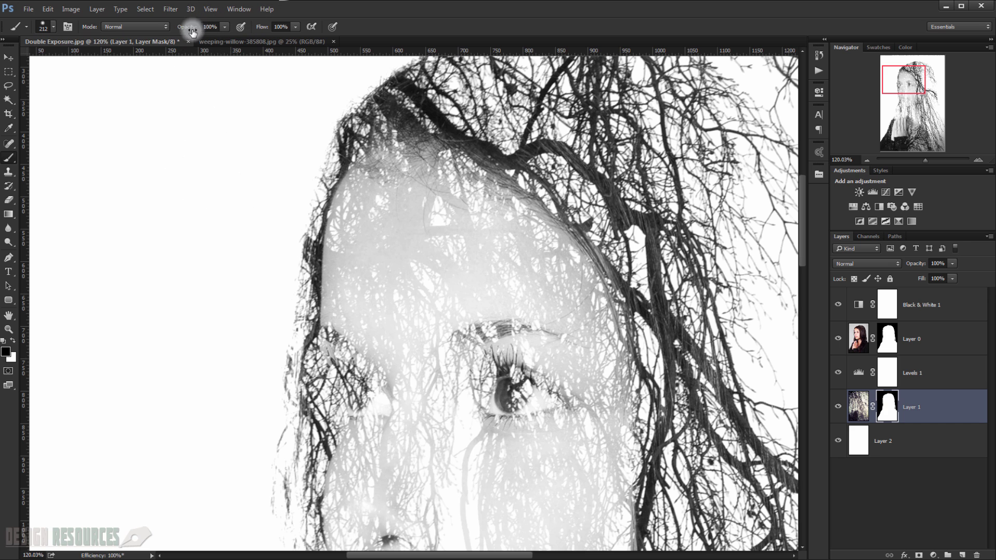
{"action": "left_click_drag", "start_coordinate": [192, 30], "coordinate": [176, 30]}
{"action": "key", "text": "space"}
{"action": "left_click_drag", "start_coordinate": [262, 179], "coordinate": [292, 184]}
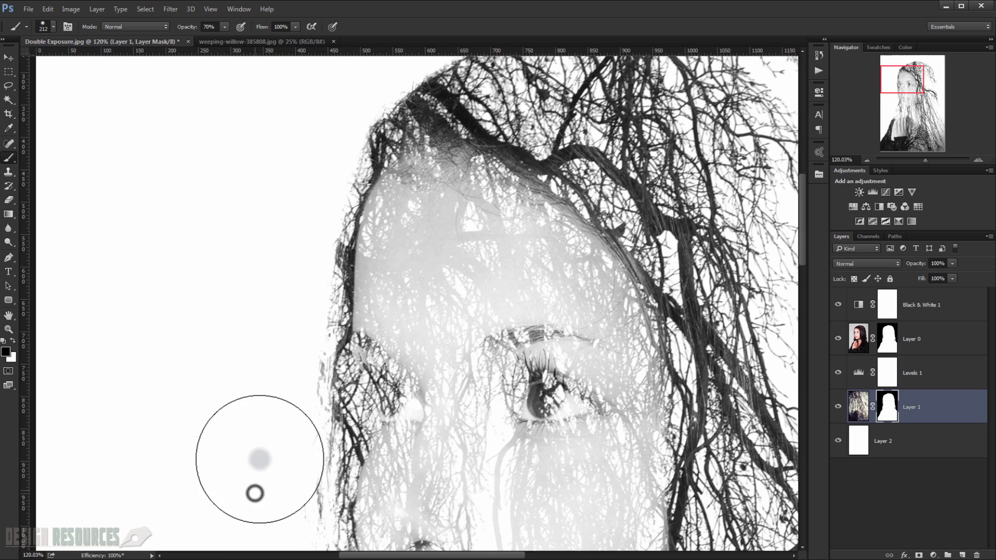
{"action": "left_click_drag", "start_coordinate": [256, 450], "coordinate": [283, 181]}
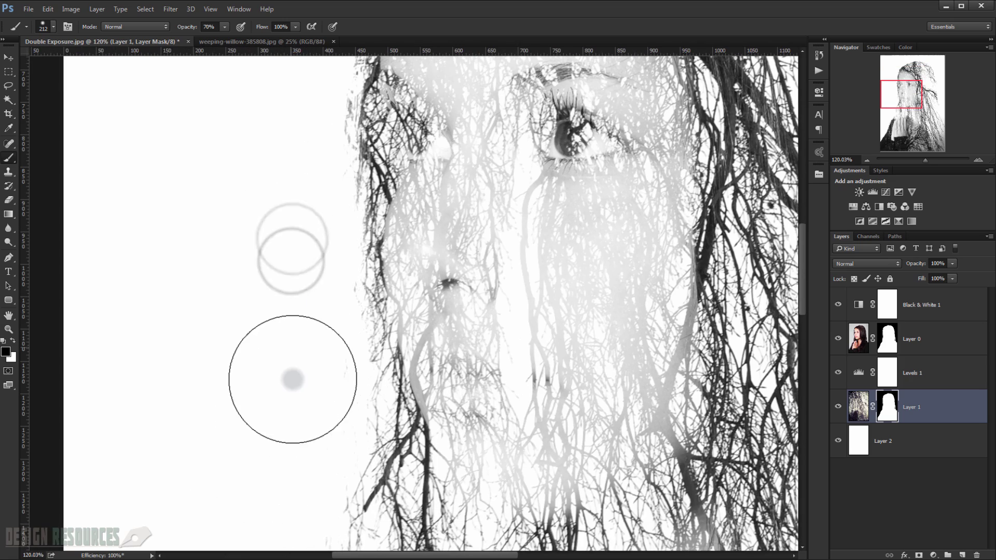
- Mask out the stray fringe above the crown of the head with a 127 px black brush
{"action": "scroll", "coordinate": [291, 351], "scroll_direction": "down", "scroll_amount": 3}
{"action": "left_click_drag", "start_coordinate": [424, 255], "coordinate": [375, 416]}
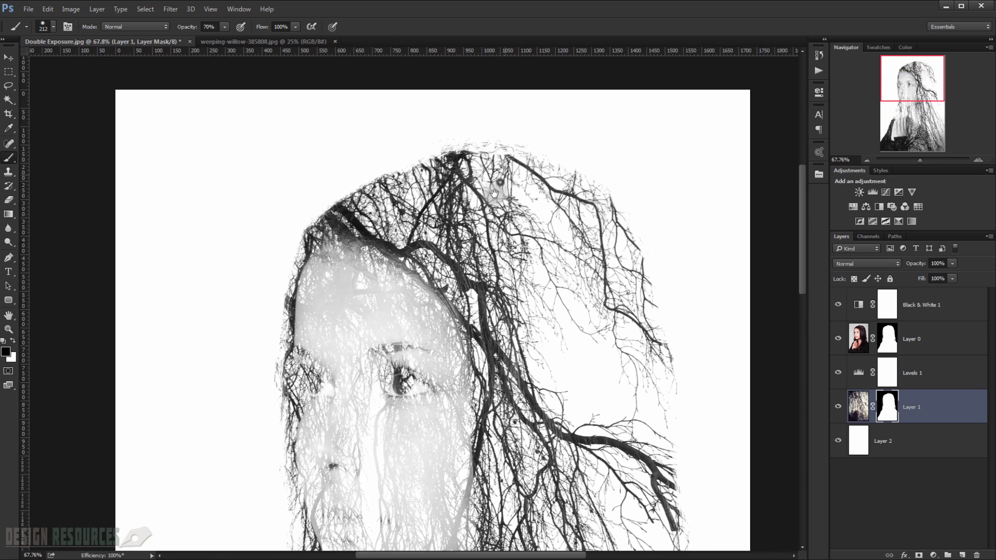
{"action": "left_click_drag", "start_coordinate": [494, 191], "coordinate": [402, 336]}
{"action": "scroll", "coordinate": [363, 261], "scroll_direction": "up", "scroll_amount": 3}
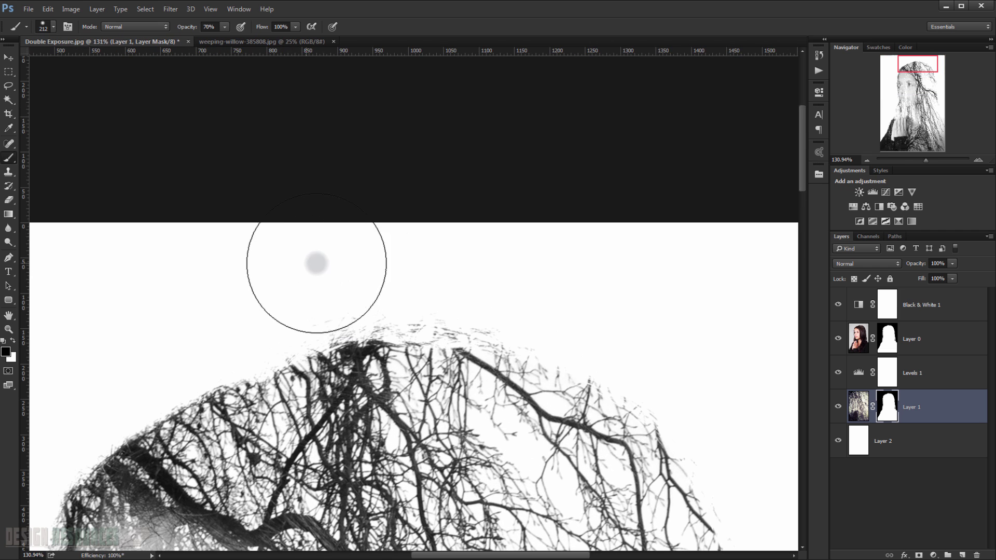
{"action": "mouse_move", "coordinate": [315, 263]}
{"action": "left_mouse_down"}
{"action": "mouse_move", "coordinate": [294, 275]}
{"action": "mouse_move", "coordinate": [306, 306]}
{"action": "left_mouse_up"}
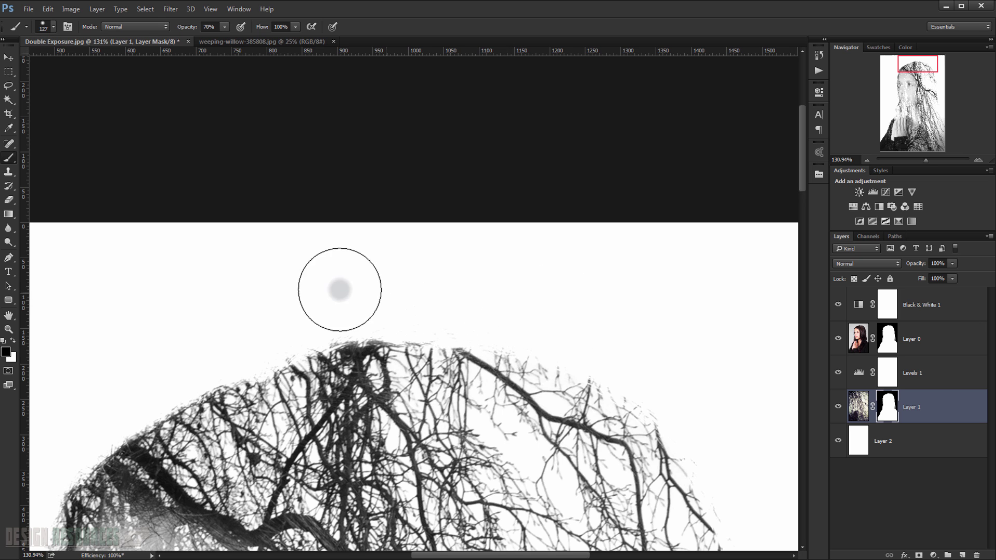
- Examine the willow mask's edges around the hair, right-hand branches and hands, finishing with an overall view of the portrait
{"action": "left_click_drag", "start_coordinate": [361, 449], "coordinate": [322, 171]}
{"action": "left_click_drag", "start_coordinate": [418, 418], "coordinate": [511, 194]}
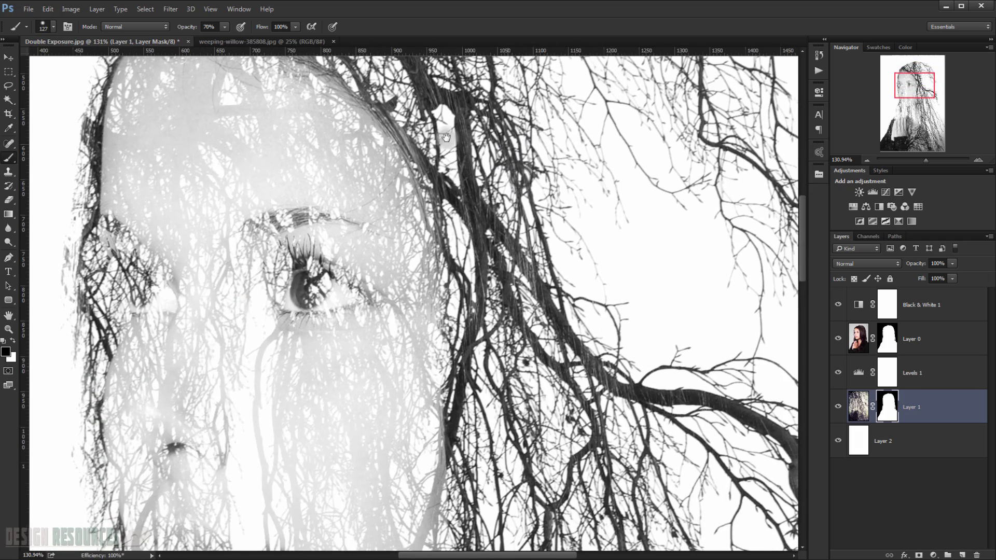
{"action": "left_click_drag", "start_coordinate": [678, 336], "coordinate": [442, 146]}
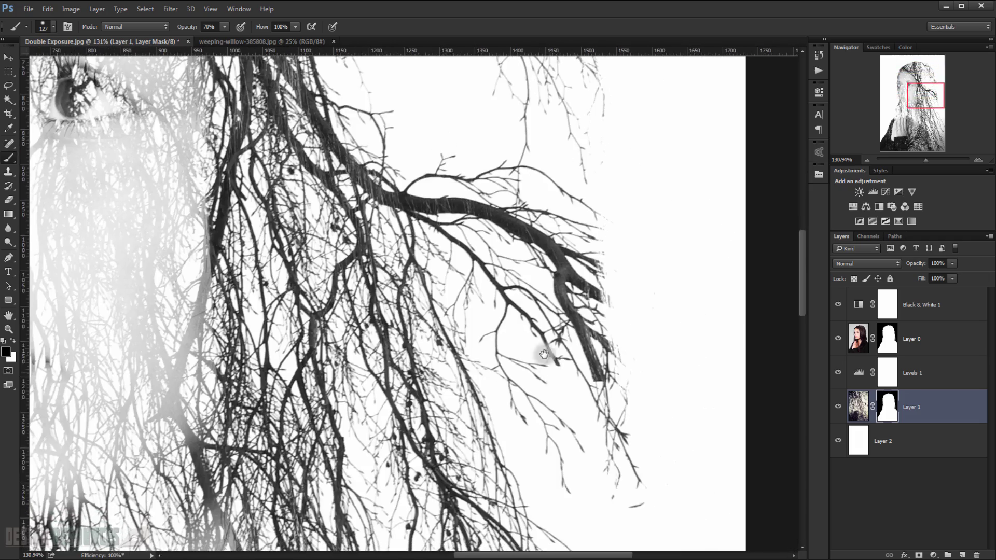
{"action": "left_click_drag", "start_coordinate": [547, 357], "coordinate": [470, 354]}
{"action": "left_click_drag", "start_coordinate": [560, 215], "coordinate": [571, 190]}
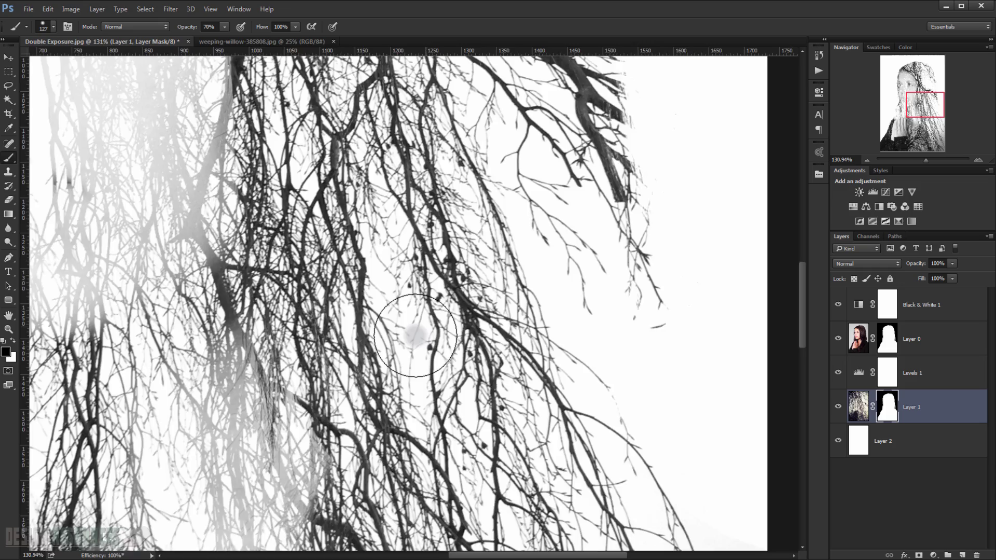
{"action": "scroll", "coordinate": [414, 338], "scroll_direction": "down", "scroll_amount": 5}
{"action": "left_click_drag", "start_coordinate": [282, 365], "coordinate": [467, 184]}
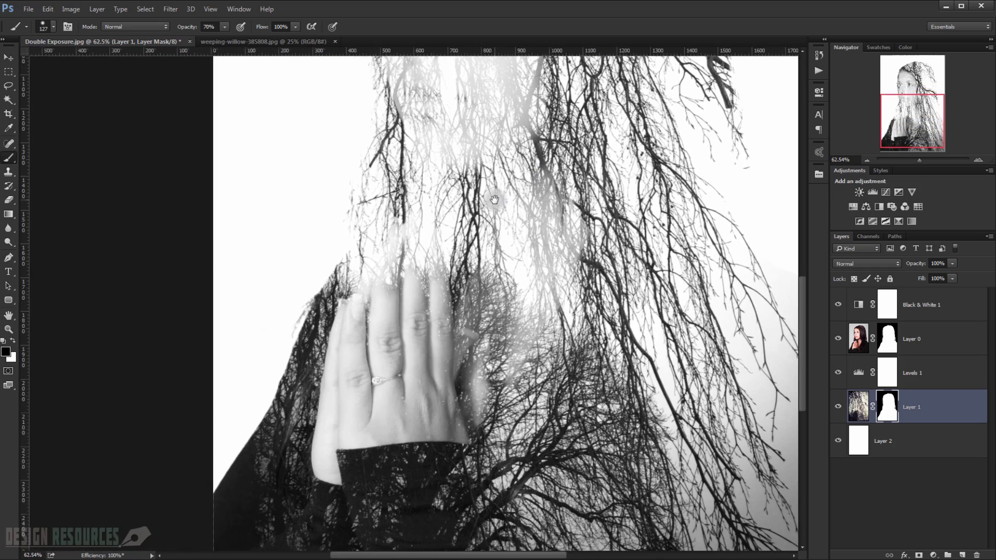
{"action": "left_click_drag", "start_coordinate": [576, 334], "coordinate": [512, 275]}
{"action": "scroll", "coordinate": [512, 276], "scroll_direction": "up", "scroll_amount": 4}
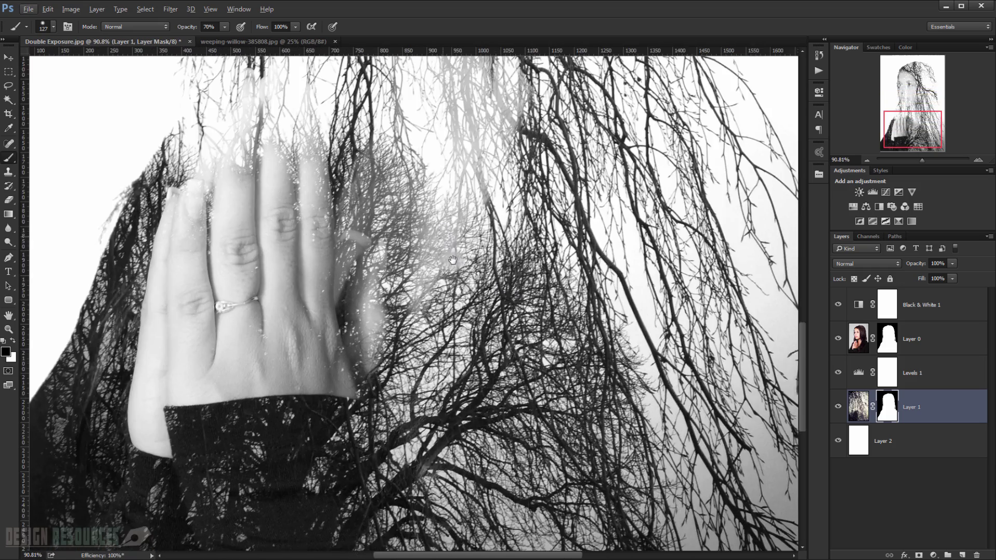
{"action": "left_click_drag", "start_coordinate": [454, 261], "coordinate": [571, 459]}
{"action": "left_click_drag", "start_coordinate": [551, 231], "coordinate": [528, 404]}
{"action": "left_click_drag", "start_coordinate": [513, 165], "coordinate": [520, 410]}
{"action": "left_click_drag", "start_coordinate": [528, 285], "coordinate": [486, 352]}
{"action": "scroll", "coordinate": [485, 352], "scroll_direction": "down", "scroll_amount": 5}
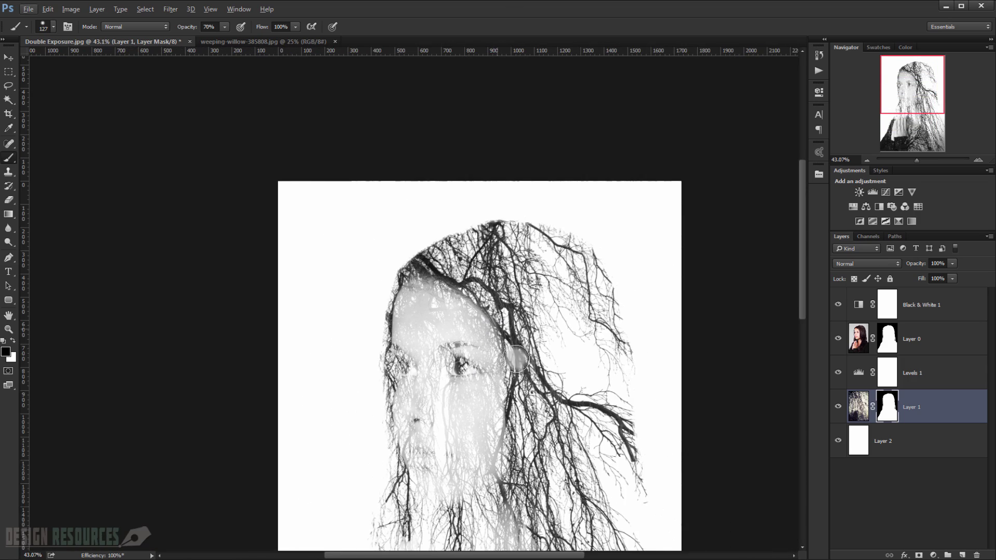
{"action": "scroll", "coordinate": [498, 269], "scroll_direction": "up", "scroll_amount": 2}
{"action": "scroll", "coordinate": [516, 203], "scroll_direction": "down", "scroll_amount": 2}
- Add a Levels adjustment layer directly above the woman's layer
{"action": "key", "text": "x"}
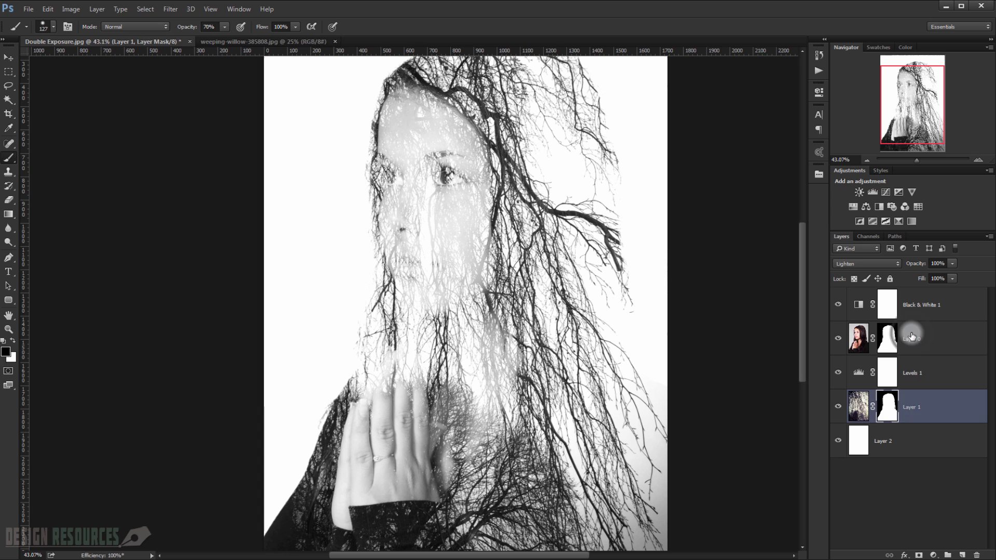
{"action": "left_click", "coordinate": [911, 333]}
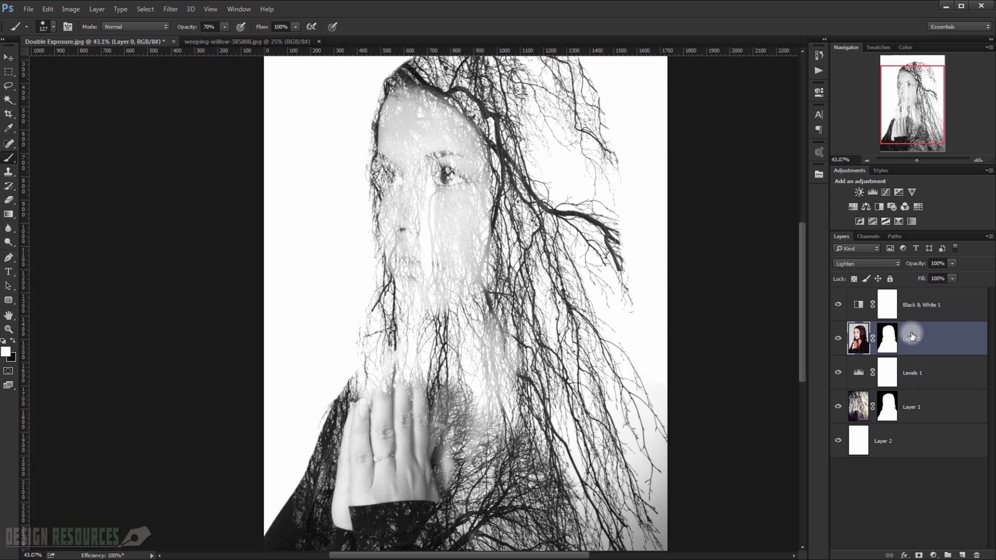
{"action": "left_click", "coordinate": [935, 555]}
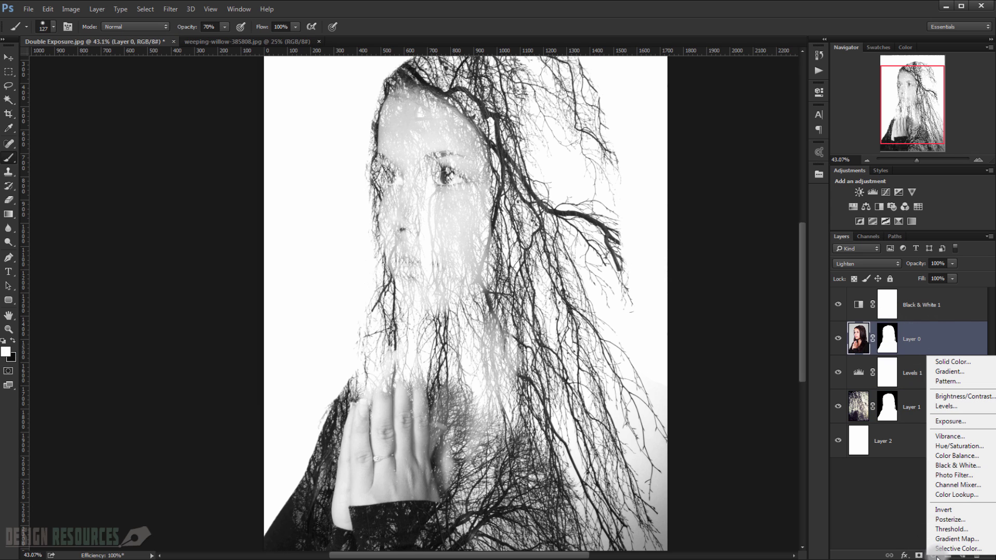
{"action": "left_click", "coordinate": [953, 407]}
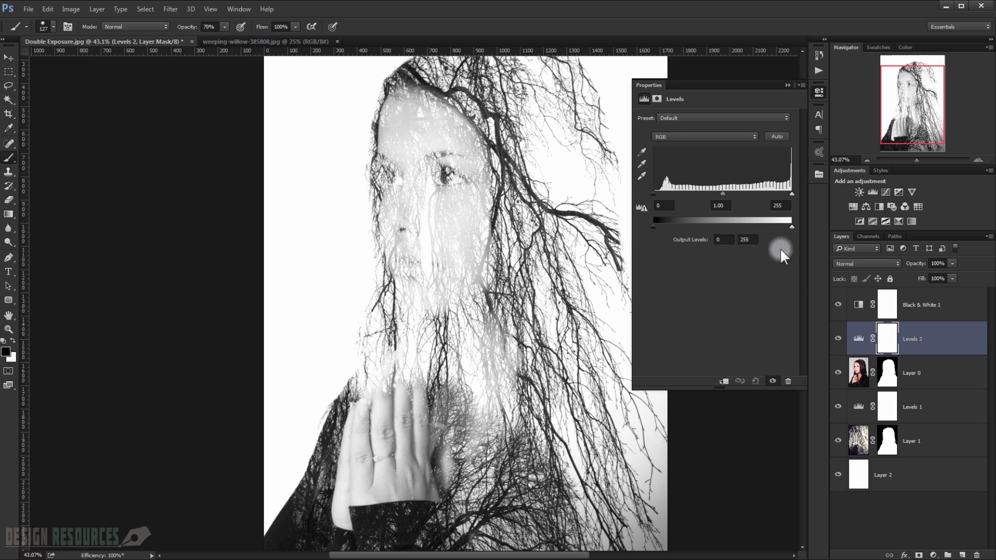
- Set the new Levels adjustment's black input to 8 and white input to 254, and fine-tune its midtones
{"action": "left_click_drag", "start_coordinate": [652, 194], "coordinate": [660, 193]}
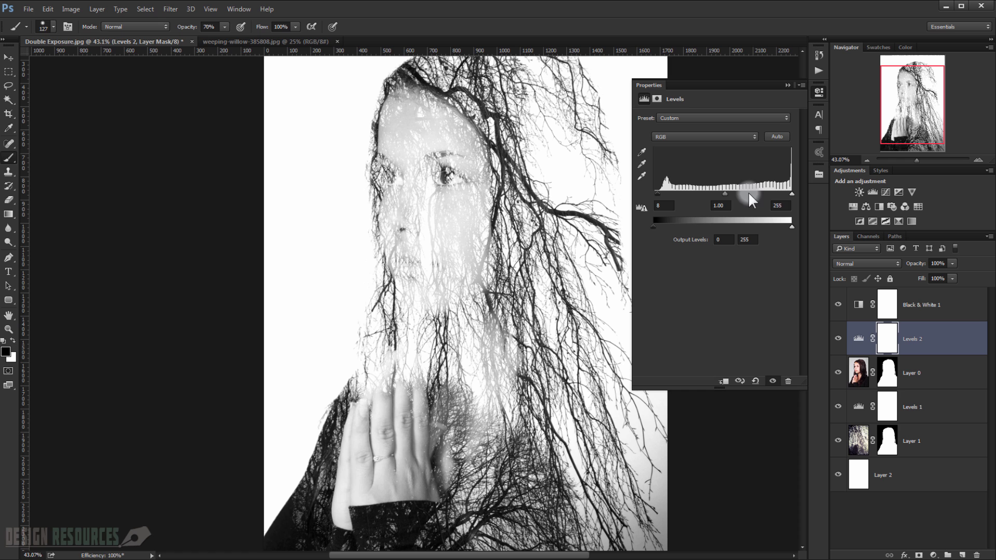
{"action": "left_click_drag", "start_coordinate": [789, 199], "coordinate": [784, 203]}
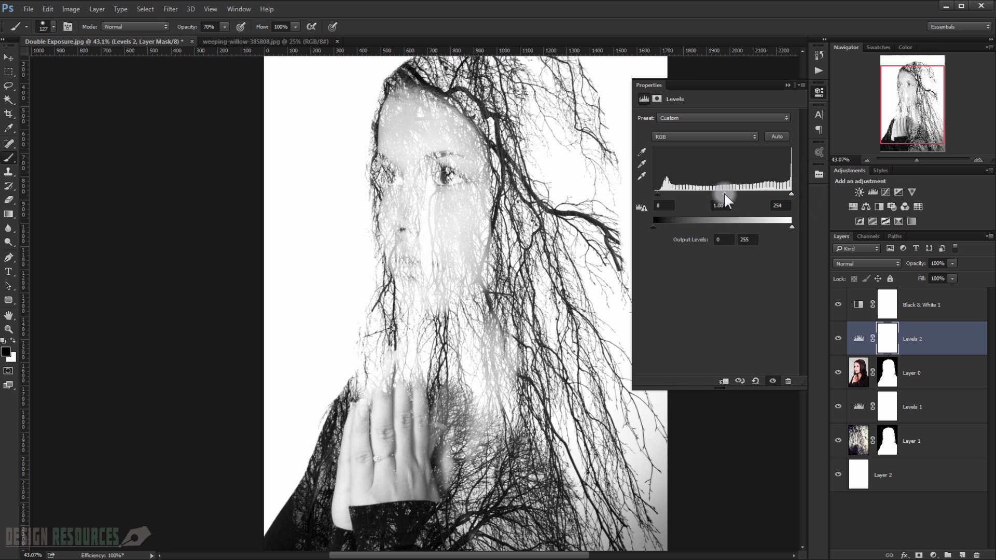
{"action": "mouse_move", "coordinate": [723, 195]}
{"action": "left_mouse_down"}
{"action": "mouse_move", "coordinate": [715, 194]}
{"action": "mouse_move", "coordinate": [738, 196]}
{"action": "mouse_move", "coordinate": [727, 196]}
{"action": "left_mouse_up"}
{"action": "left_click", "coordinate": [787, 85]}
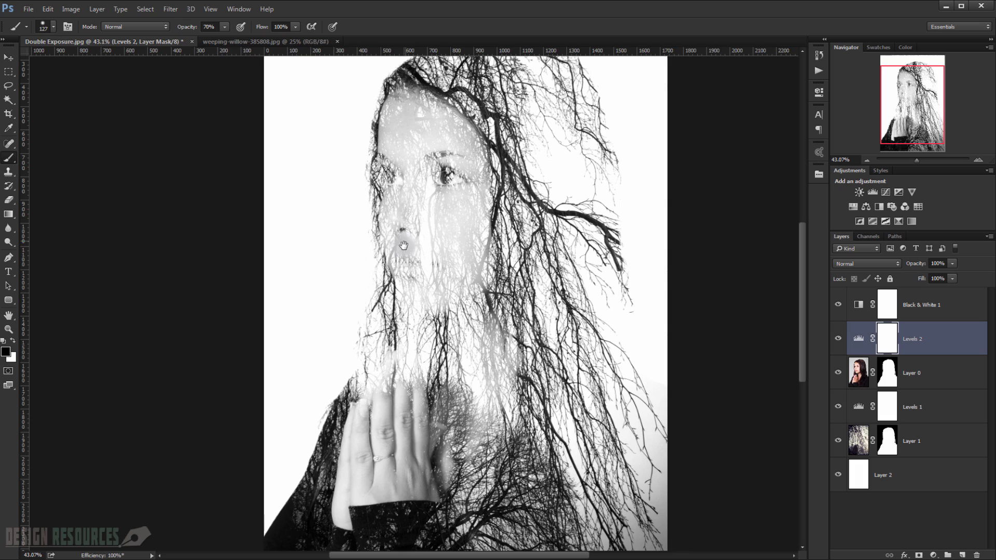
{"action": "scroll", "coordinate": [403, 244], "scroll_direction": "up", "scroll_amount": 4}
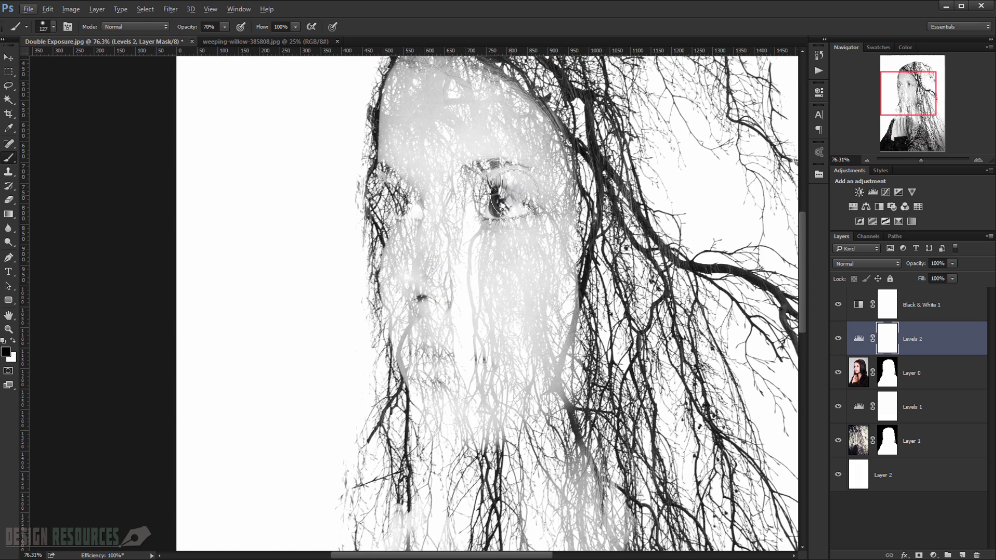
- Duplicate the woman's layer and move the copy directly above the Levels 2 adjustment
{"action": "mouse_move", "coordinate": [527, 202]}
{"action": "left_mouse_down"}
{"action": "mouse_move", "coordinate": [493, 200]}
{"action": "mouse_move", "coordinate": [517, 210]}
{"action": "left_mouse_up"}
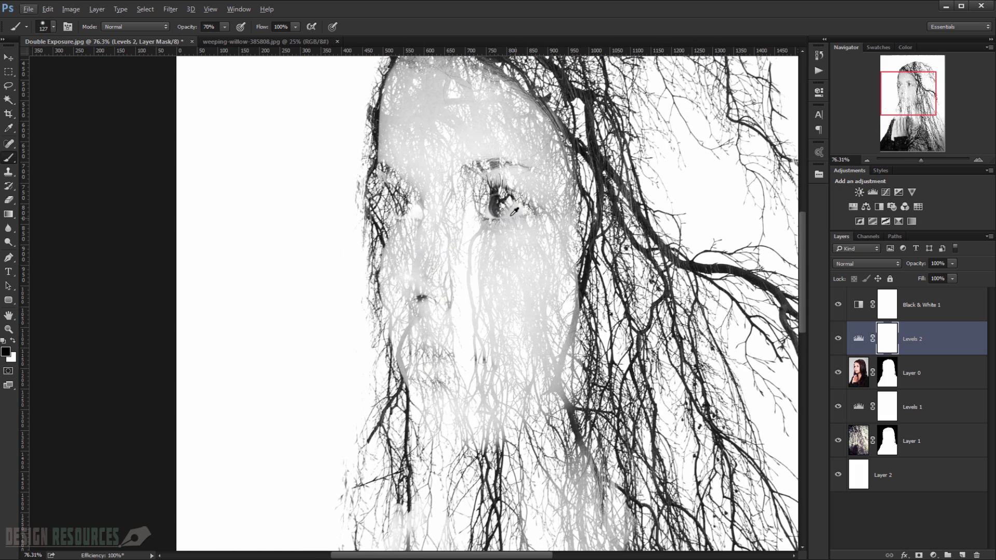
{"action": "scroll", "coordinate": [515, 210], "scroll_direction": "up", "scroll_amount": 2}
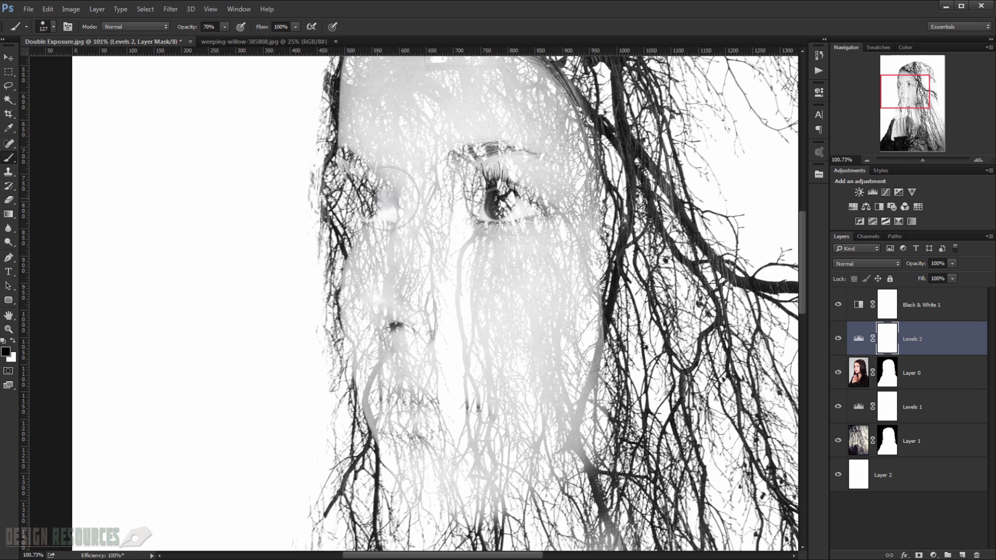
{"action": "scroll", "coordinate": [533, 257], "scroll_direction": "down", "scroll_amount": 5}
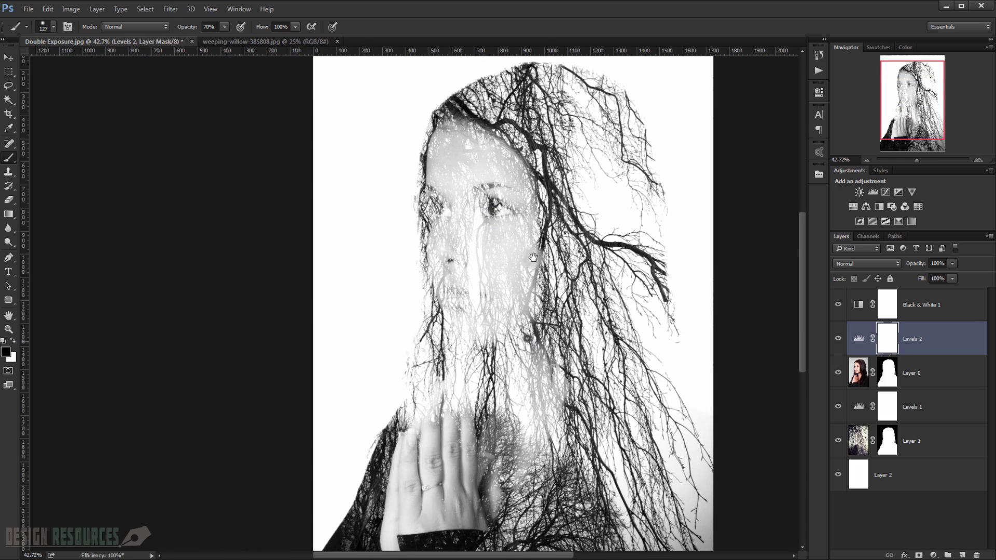
{"action": "left_click_drag", "start_coordinate": [533, 257], "coordinate": [540, 145]}
{"action": "left_click_drag", "start_coordinate": [536, 230], "coordinate": [451, 289]}
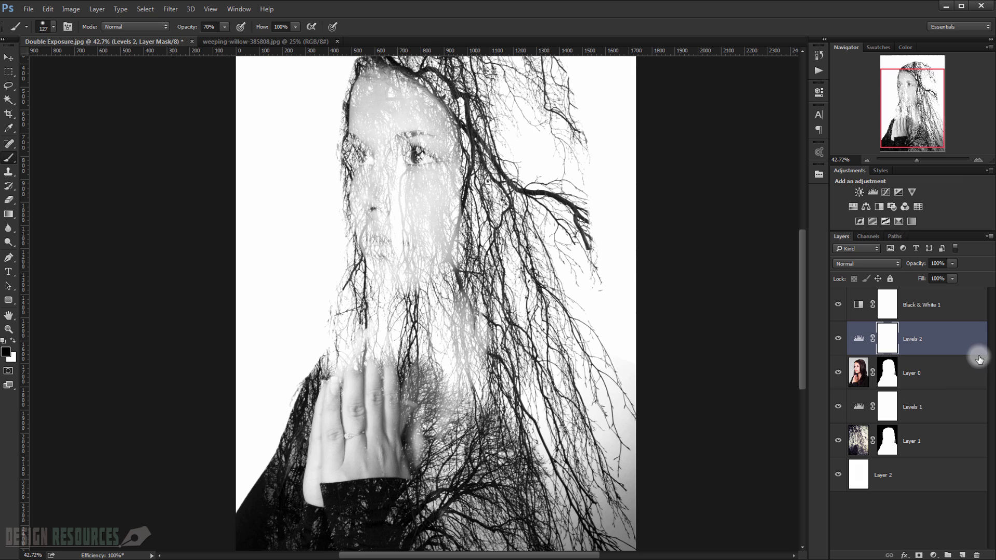
{"action": "left_click", "coordinate": [945, 378]}
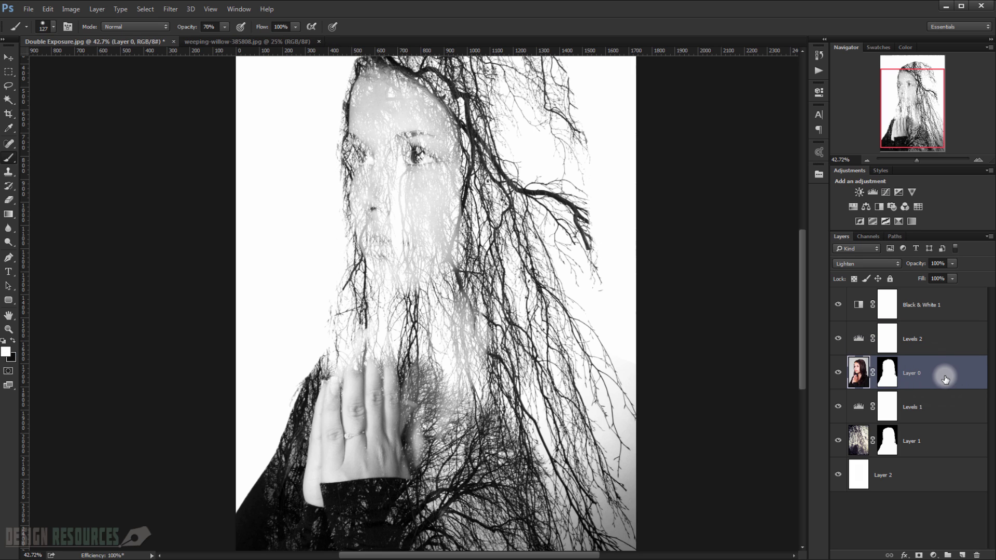
{"action": "key", "text": "ctrl+j"}
{"action": "left_click_drag", "start_coordinate": [944, 376], "coordinate": [923, 332]}
- Fill the copied layer's mask with black and set the copy's blend mode to Darken
{"action": "scroll", "coordinate": [751, 332], "scroll_direction": "up", "scroll_amount": 2}
{"action": "left_click_drag", "start_coordinate": [536, 337], "coordinate": [580, 447]}
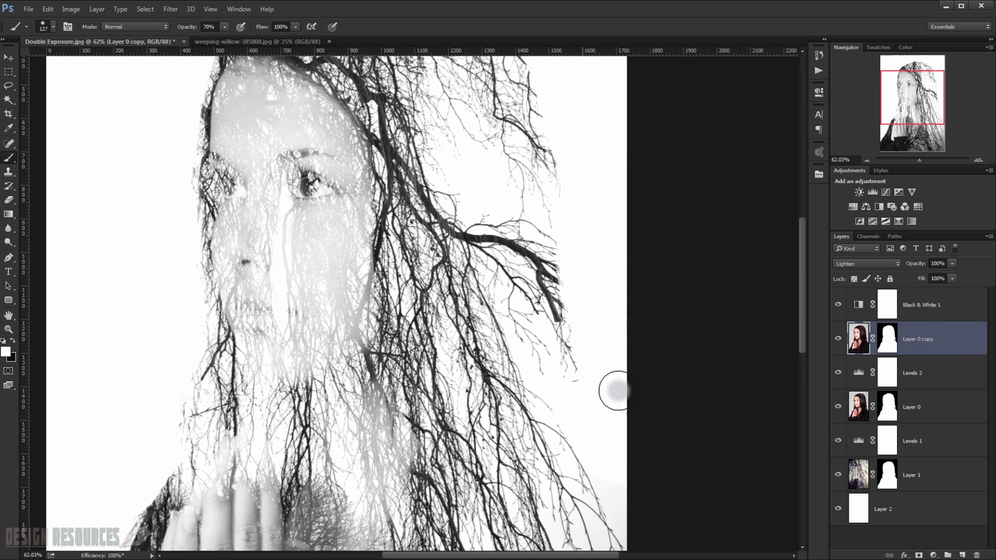
{"action": "left_click", "coordinate": [888, 342]}
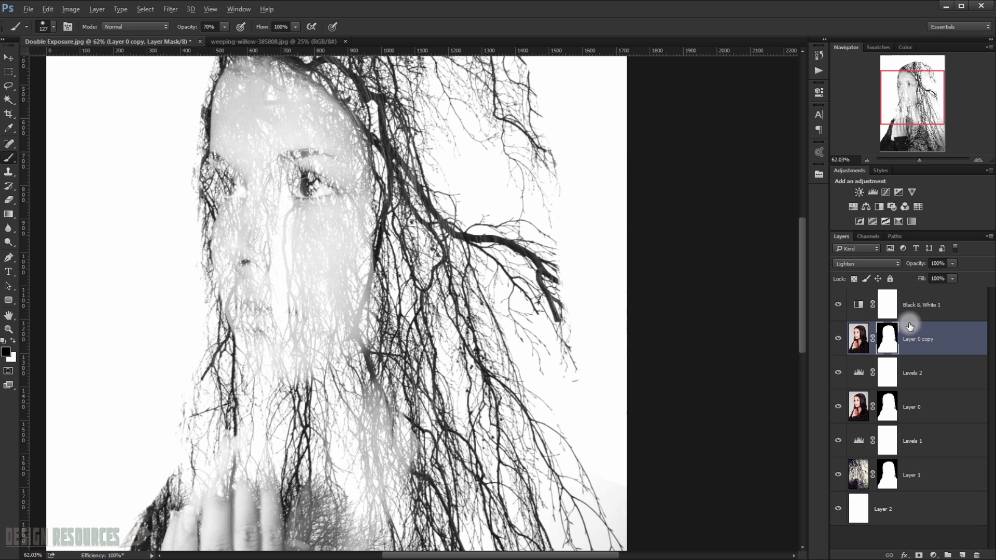
{"action": "key", "text": "alt+BackSpace"}
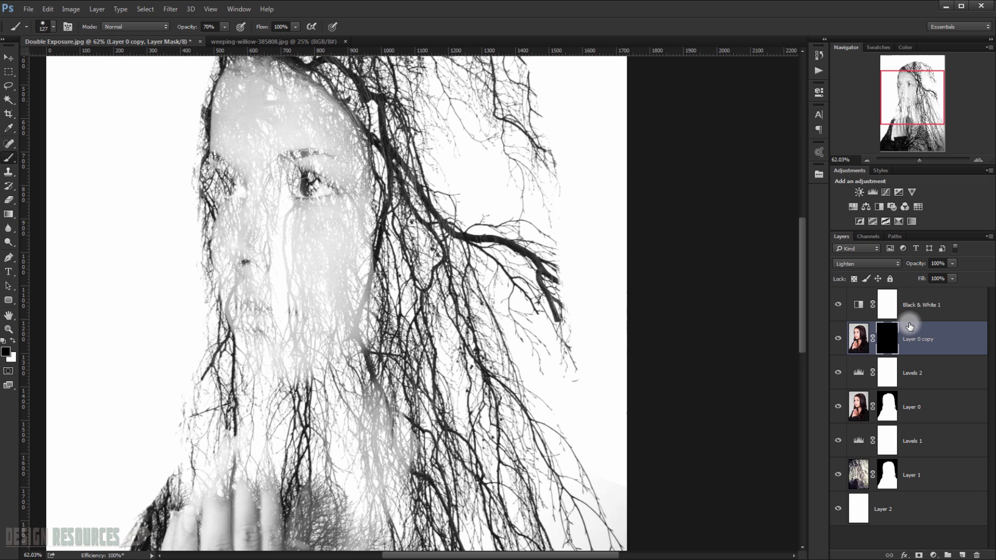
{"action": "left_click", "coordinate": [865, 339]}
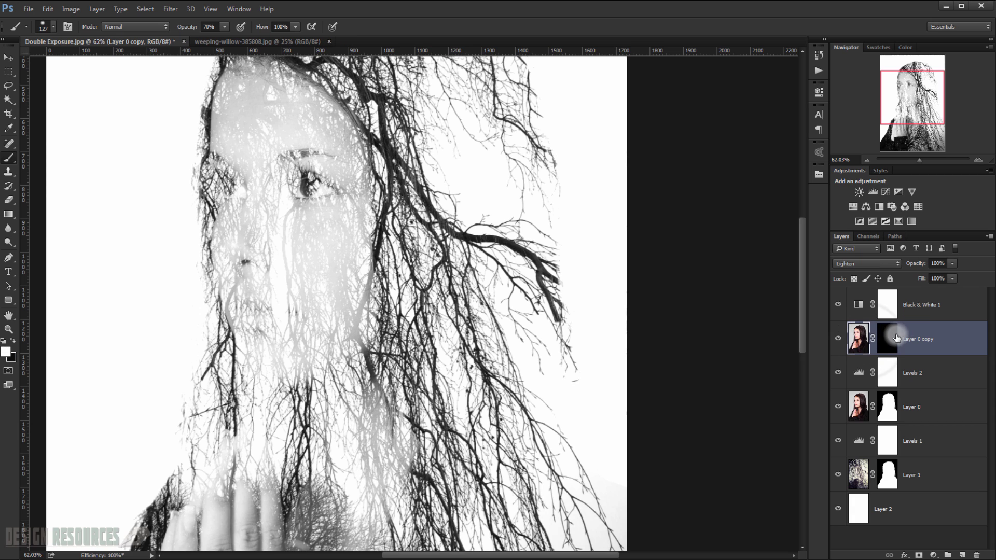
{"action": "left_click", "coordinate": [864, 262]}
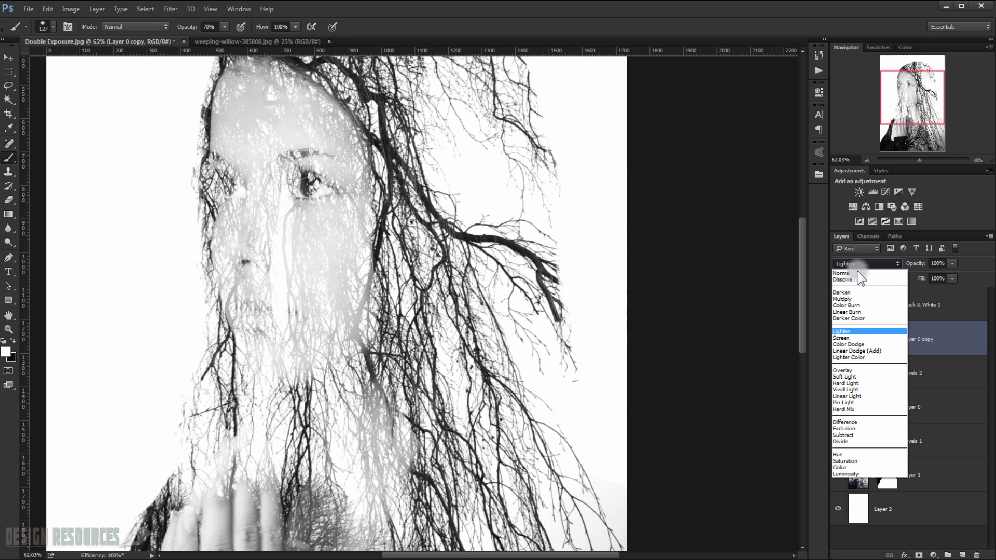
{"action": "left_click", "coordinate": [851, 291]}
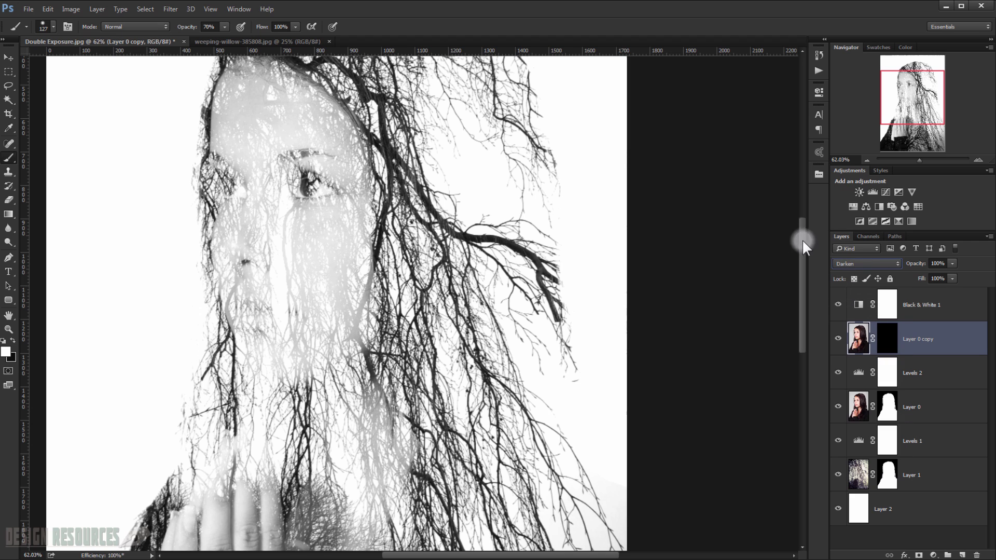
- Disable the copy's mask and toggle the layer's visibility to compare the image with and without it
{"action": "left_click", "coordinate": [887, 347], "text": "shift"}
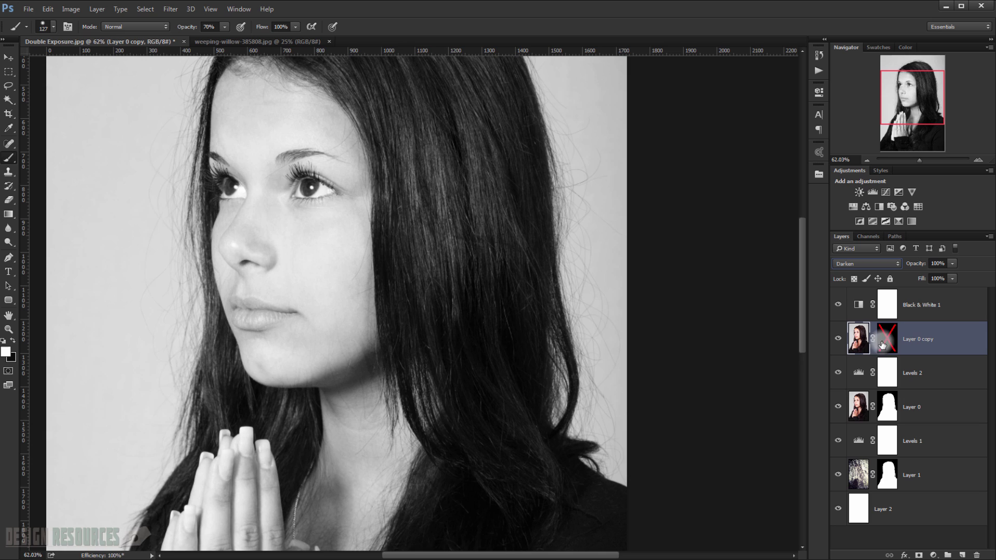
{"action": "left_click", "coordinate": [837, 340]}
{"action": "left_click", "coordinate": [836, 342]}
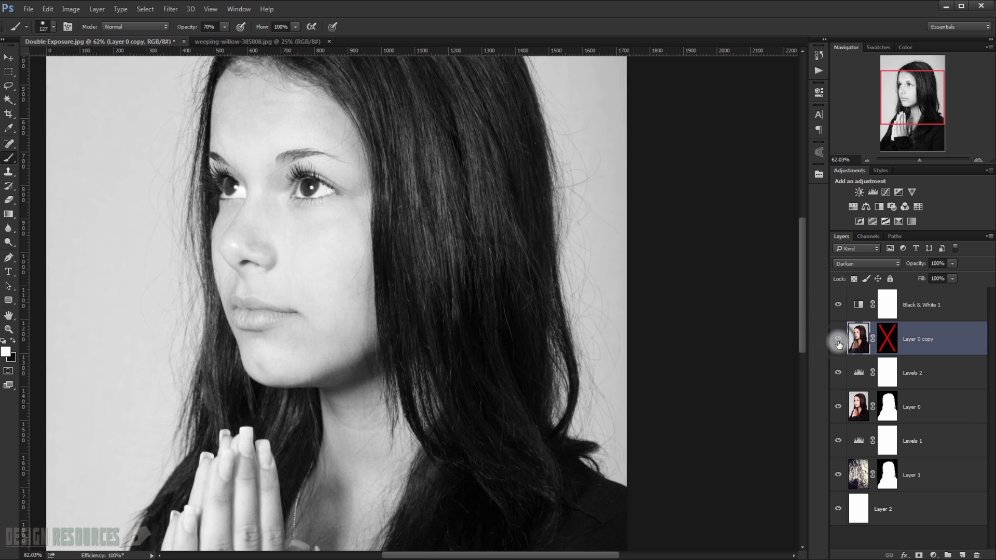
{"action": "left_click", "coordinate": [839, 343]}
{"action": "left_click", "coordinate": [838, 342]}
{"action": "left_click", "coordinate": [838, 343]}
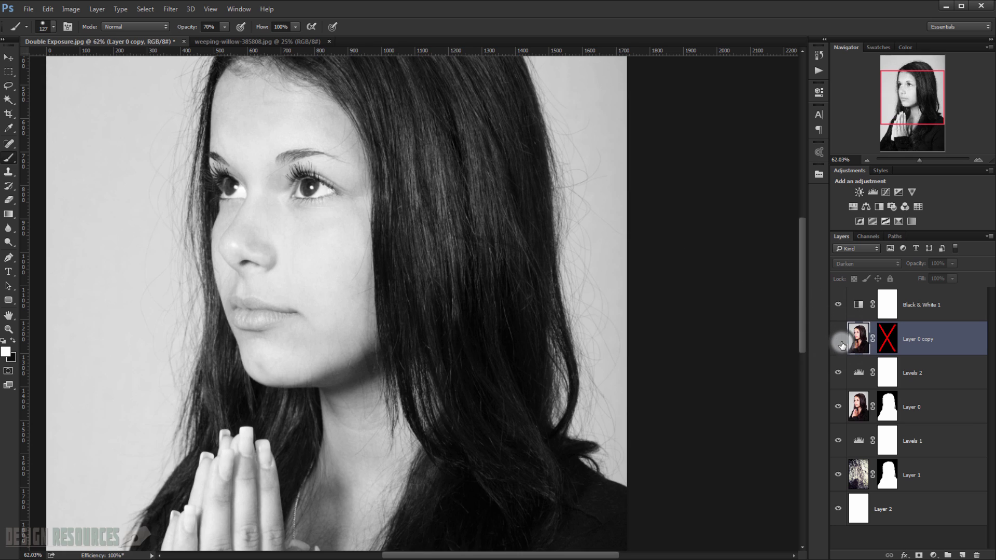
{"action": "left_click", "coordinate": [838, 343]}
- Try the Normal blend mode on the unmasked copy, then return it to Darken
{"action": "left_click", "coordinate": [853, 261]}
{"action": "left_click", "coordinate": [853, 260]}
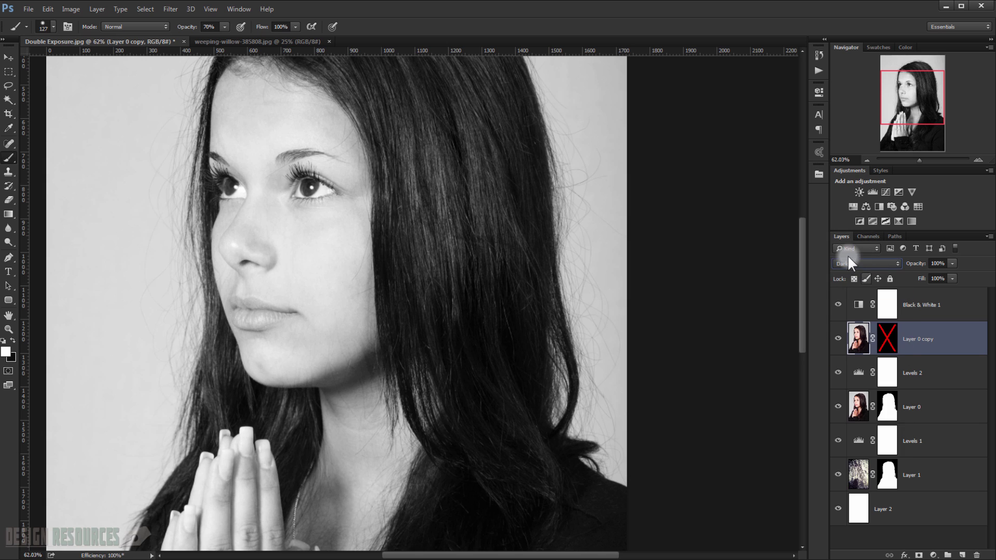
{"action": "left_click", "coordinate": [854, 264]}
{"action": "left_click", "coordinate": [859, 272]}
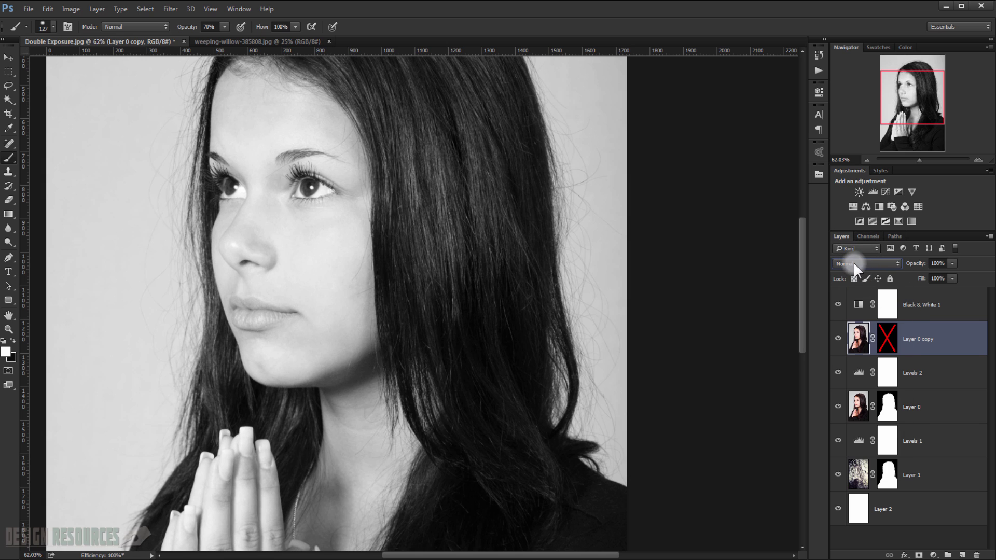
{"action": "left_click", "coordinate": [854, 262]}
{"action": "left_click", "coordinate": [854, 293]}
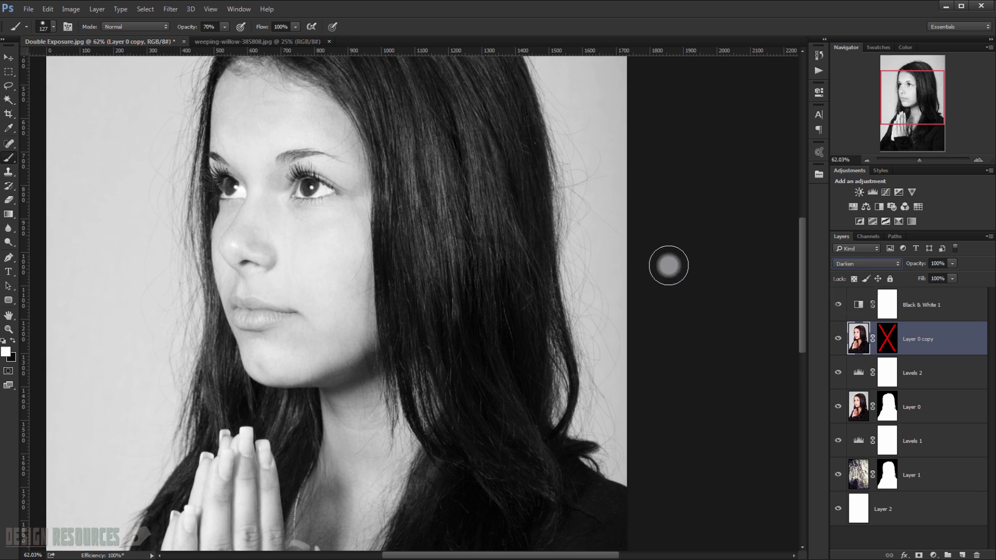
- Re-enable the copy's mask and set up a 217 px brush with 35% hardness, 43% opacity and 21% flow
{"action": "left_click_drag", "start_coordinate": [382, 232], "coordinate": [469, 331]}
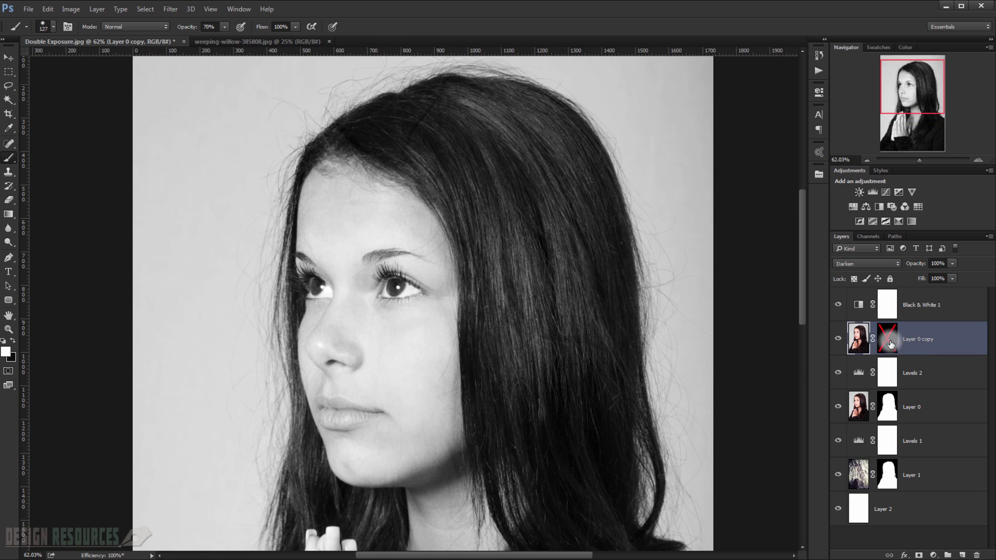
{"action": "left_click", "coordinate": [888, 340]}
{"action": "left_click_drag", "start_coordinate": [333, 307], "coordinate": [358, 265]}
{"action": "scroll", "coordinate": [420, 252], "scroll_direction": "up", "scroll_amount": 5}
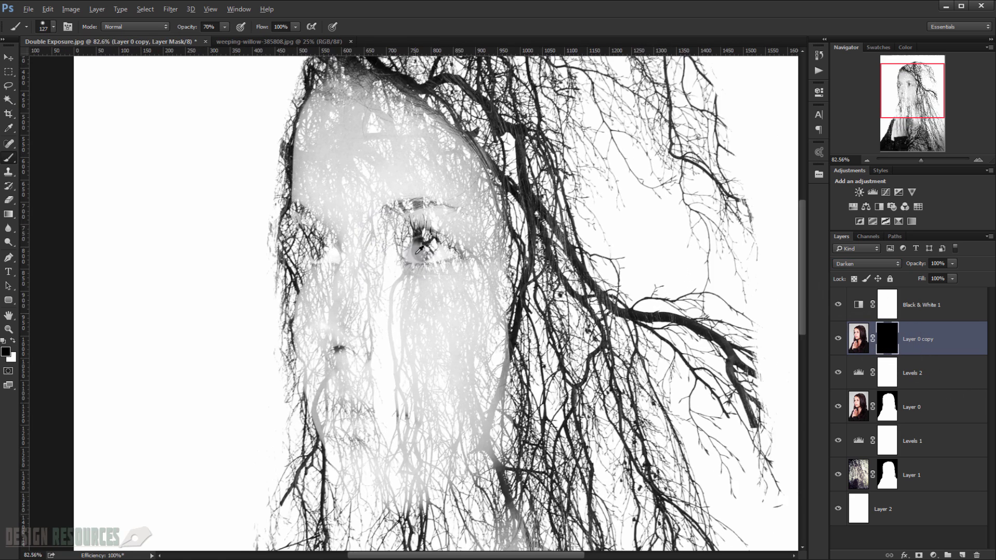
{"action": "left_click_drag", "start_coordinate": [261, 27], "coordinate": [184, 26]}
{"action": "scroll", "coordinate": [394, 248], "scroll_direction": "up", "scroll_amount": 3}
{"action": "scroll", "coordinate": [393, 252], "scroll_direction": "up", "scroll_amount": 1}
{"action": "left_click_drag", "start_coordinate": [416, 243], "coordinate": [463, 244]}
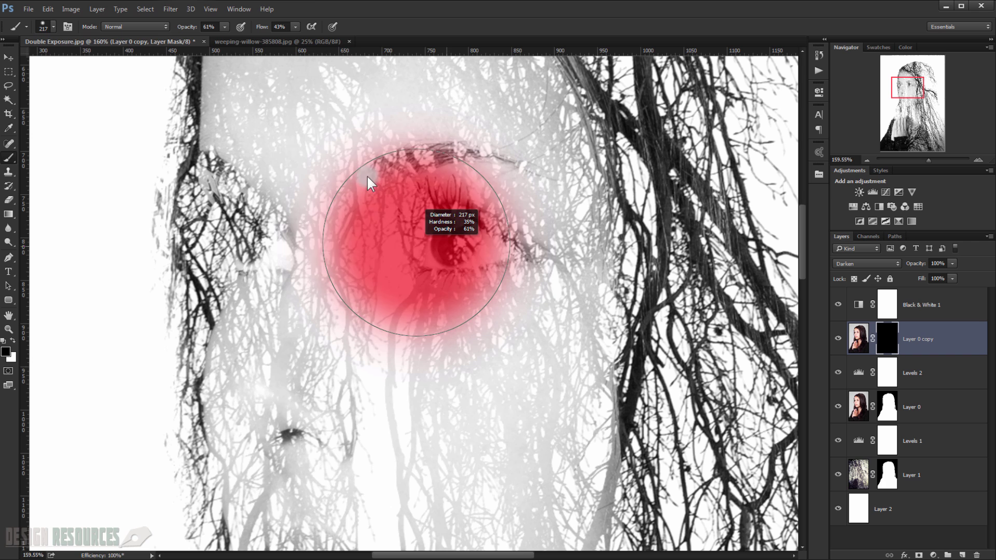
{"action": "left_click_drag", "start_coordinate": [257, 28], "coordinate": [182, 30]}
- Paint white on the copy's mask over both eyes to reveal them through the branches
{"action": "left_click", "coordinate": [275, 227]}
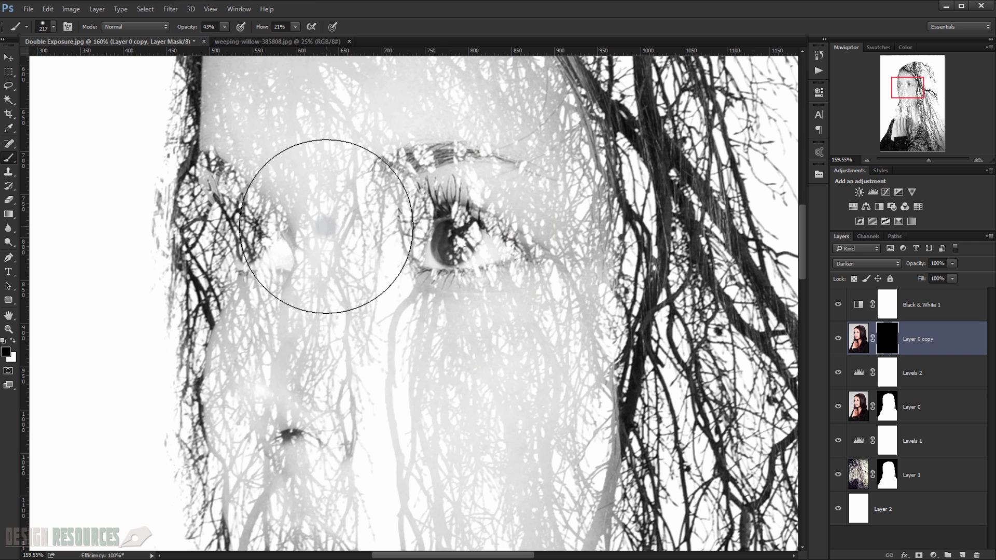
{"action": "key", "text": "x"}
{"action": "mouse_move", "coordinate": [374, 229]}
{"action": "left_mouse_down"}
{"action": "mouse_move", "coordinate": [473, 236]}
{"action": "mouse_move", "coordinate": [444, 220]}
{"action": "left_mouse_up"}
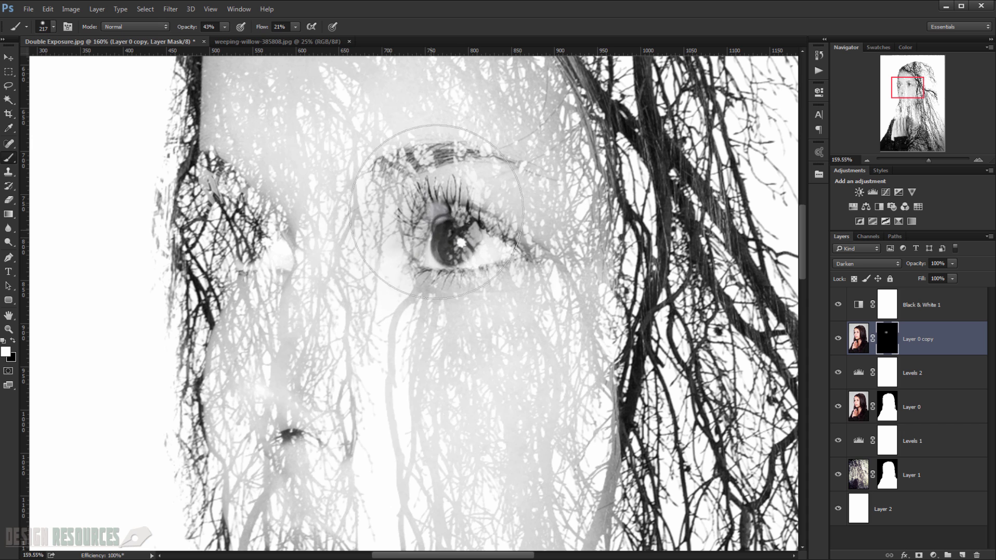
{"action": "mouse_move", "coordinate": [469, 178]}
{"action": "left_mouse_down"}
{"action": "mouse_move", "coordinate": [480, 260]}
{"action": "mouse_move", "coordinate": [462, 225]}
{"action": "left_mouse_up"}
{"action": "mouse_move", "coordinate": [322, 229]}
{"action": "left_mouse_down"}
{"action": "mouse_move", "coordinate": [306, 265]}
{"action": "mouse_move", "coordinate": [286, 256]}
{"action": "left_mouse_up"}
{"action": "left_click_drag", "start_coordinate": [253, 182], "coordinate": [253, 235]}
{"action": "left_click_drag", "start_coordinate": [252, 201], "coordinate": [262, 243]}
{"action": "left_click_drag", "start_coordinate": [258, 231], "coordinate": [268, 255]}
{"action": "mouse_move", "coordinate": [261, 212]}
{"action": "left_mouse_down"}
{"action": "mouse_move", "coordinate": [291, 284]}
{"action": "mouse_move", "coordinate": [264, 228]}
{"action": "mouse_move", "coordinate": [304, 229]}
{"action": "left_mouse_up"}
- Reveal the area around the eyes and nose on the copy's mask with a 365 px white brush
{"action": "scroll", "coordinate": [325, 247], "scroll_direction": "down", "scroll_amount": 5}
{"action": "scroll", "coordinate": [342, 227], "scroll_direction": "down", "scroll_amount": 3}
{"action": "right_click", "coordinate": [360, 215], "text": "alt"}
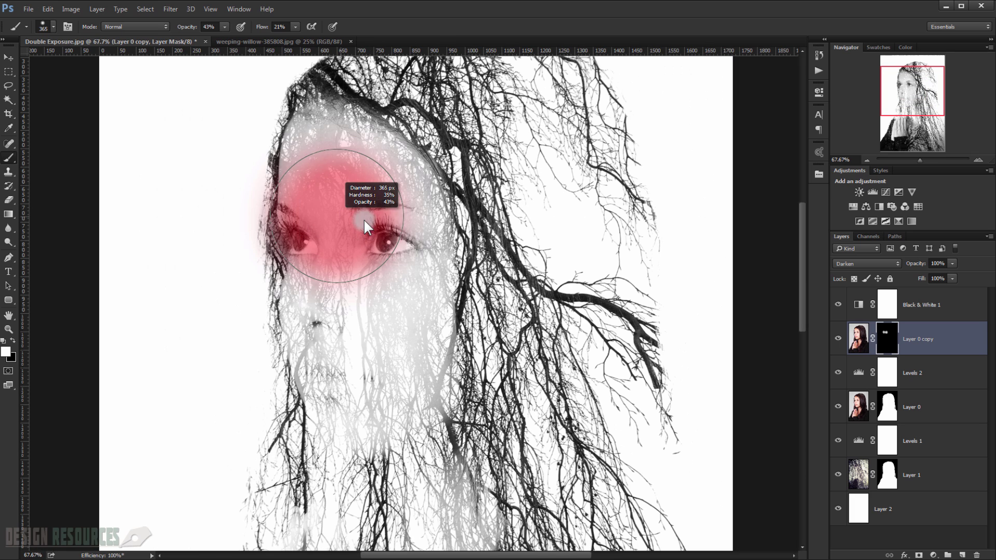
{"action": "mouse_move", "coordinate": [384, 241]}
{"action": "left_mouse_down"}
{"action": "mouse_move", "coordinate": [358, 247]}
{"action": "mouse_move", "coordinate": [352, 289]}
{"action": "mouse_move", "coordinate": [342, 268]}
{"action": "mouse_move", "coordinate": [329, 296]}
{"action": "left_mouse_up"}
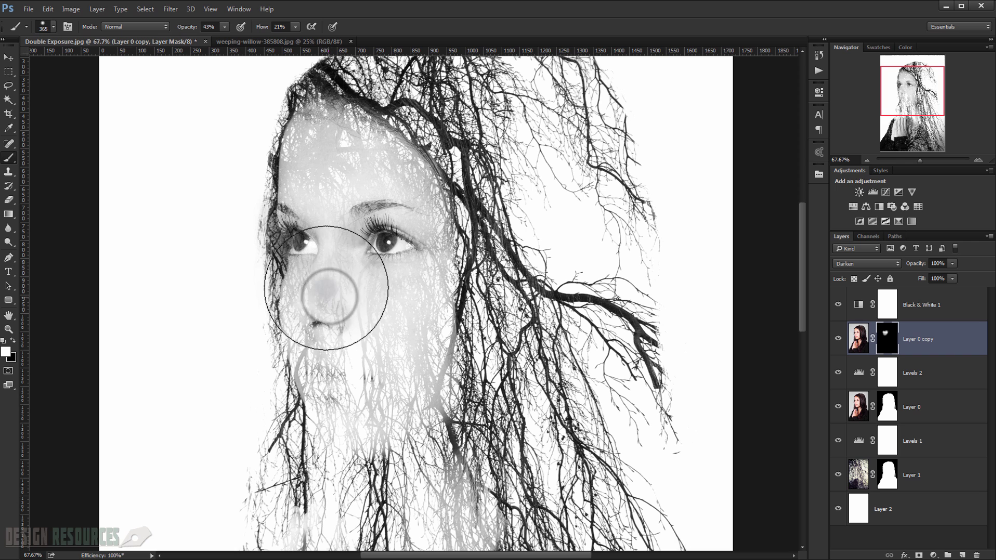
- Paint white on the copy's mask over the fingertips, reducing the brush to 261 px
{"action": "scroll", "coordinate": [365, 300], "scroll_direction": "down", "scroll_amount": 4}
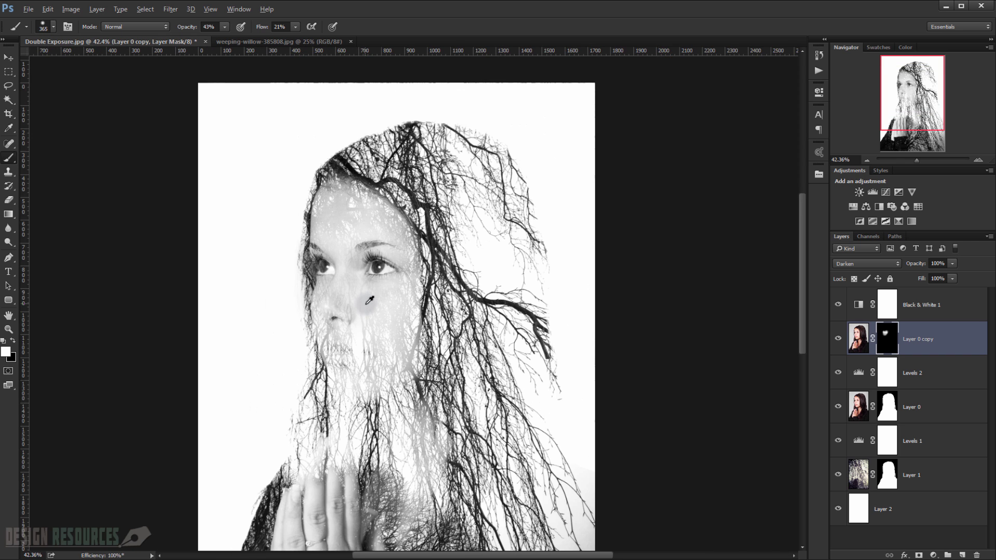
{"action": "left_click", "coordinate": [369, 382]}
{"action": "left_click", "coordinate": [361, 371]}
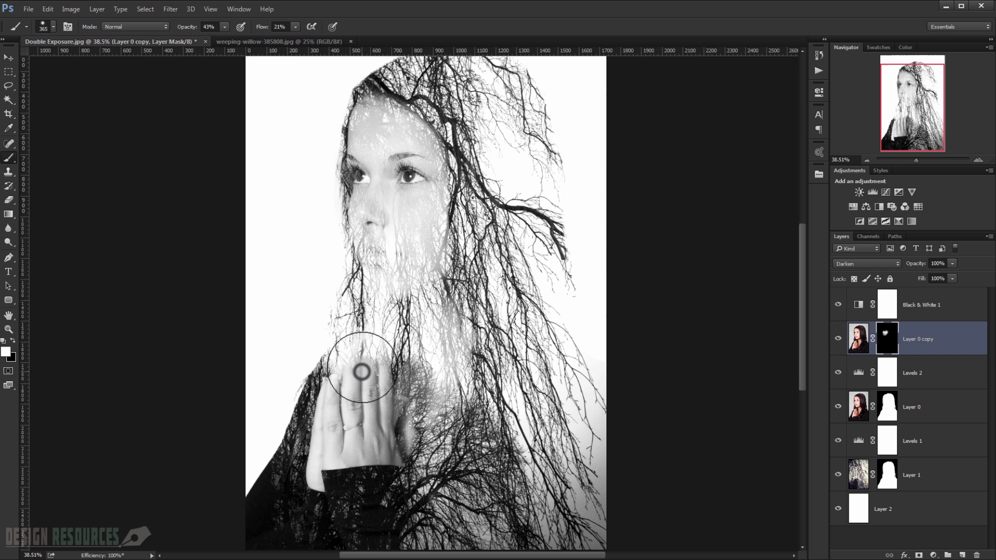
{"action": "left_click_drag", "start_coordinate": [362, 368], "coordinate": [347, 364]}
{"action": "left_click", "coordinate": [365, 369]}
{"action": "left_click", "coordinate": [370, 349]}
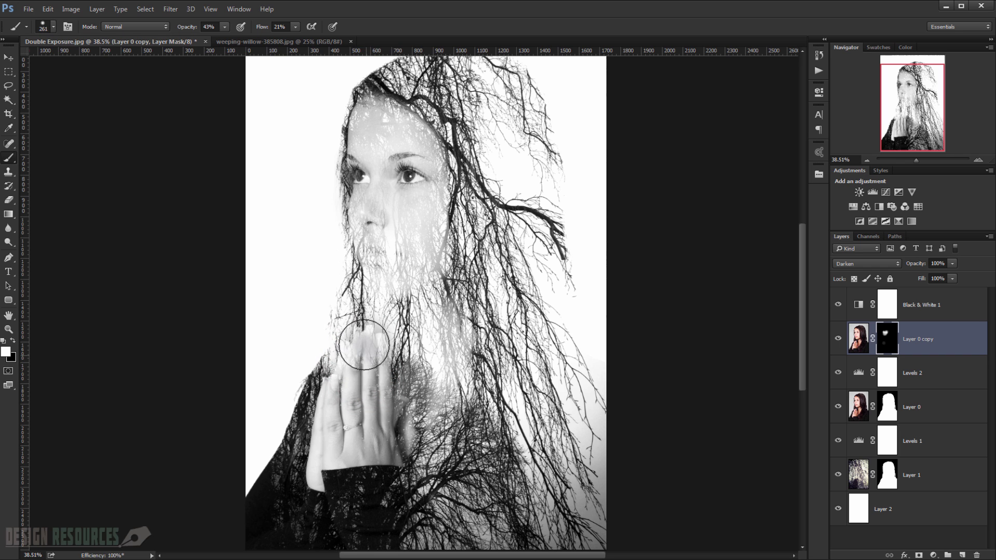
- Paint black on the copy's mask with the 261 px brush to clean up the area beside the fingertips
{"action": "scroll", "coordinate": [375, 330], "scroll_direction": "up", "scroll_amount": 4}
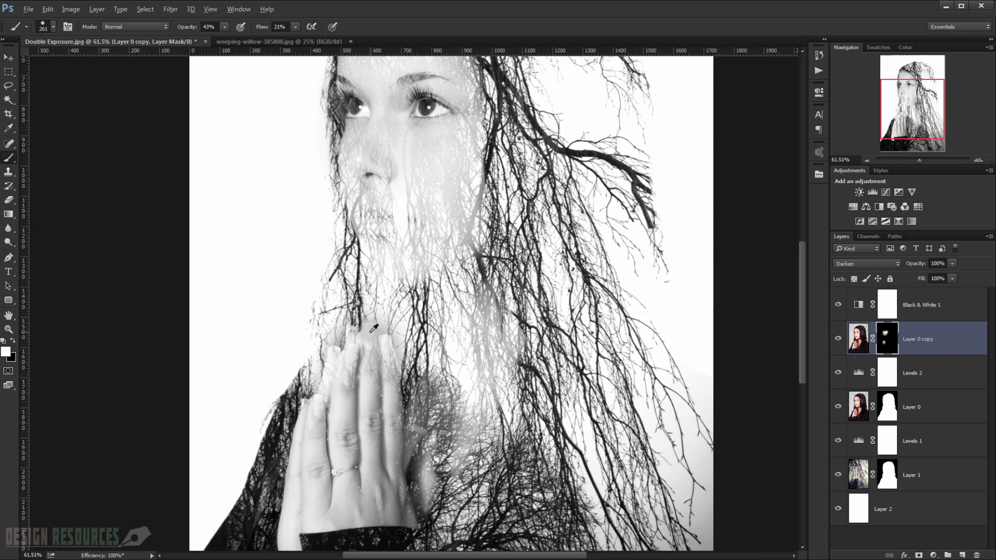
{"action": "left_click", "coordinate": [333, 284]}
{"action": "left_click", "coordinate": [309, 306]}
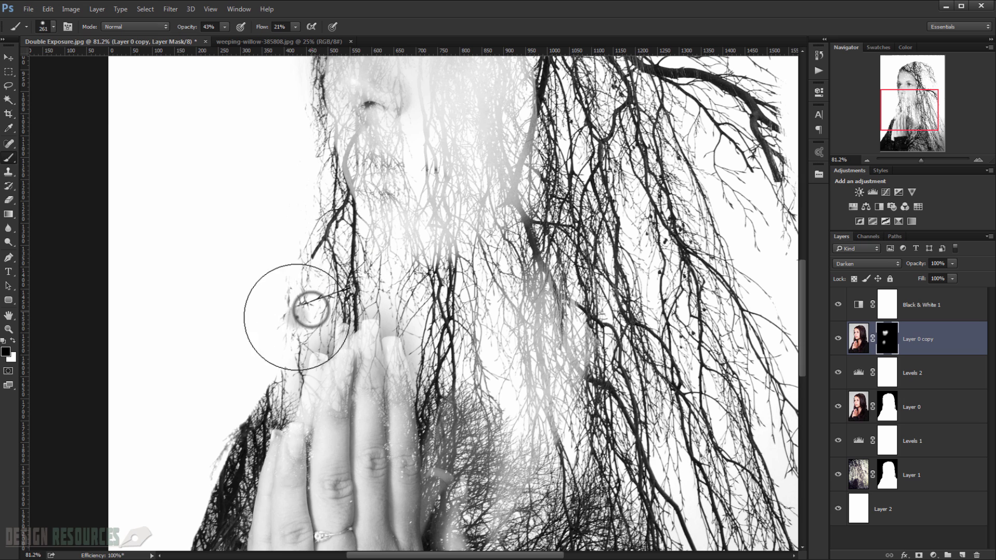
{"action": "left_click", "coordinate": [283, 321]}
{"action": "left_click", "coordinate": [271, 337]}
{"action": "left_click", "coordinate": [306, 310]}
{"action": "mouse_move", "coordinate": [295, 329]}
{"action": "left_mouse_down"}
{"action": "mouse_move", "coordinate": [366, 299]}
{"action": "mouse_move", "coordinate": [422, 344]}
{"action": "mouse_move", "coordinate": [311, 307]}
{"action": "left_mouse_up"}
- Soften the copy's mask over the cheek, nose and forehead hairline with a 499 px black brush at 35% opacity
{"action": "scroll", "coordinate": [334, 262], "scroll_direction": "down", "scroll_amount": 5}
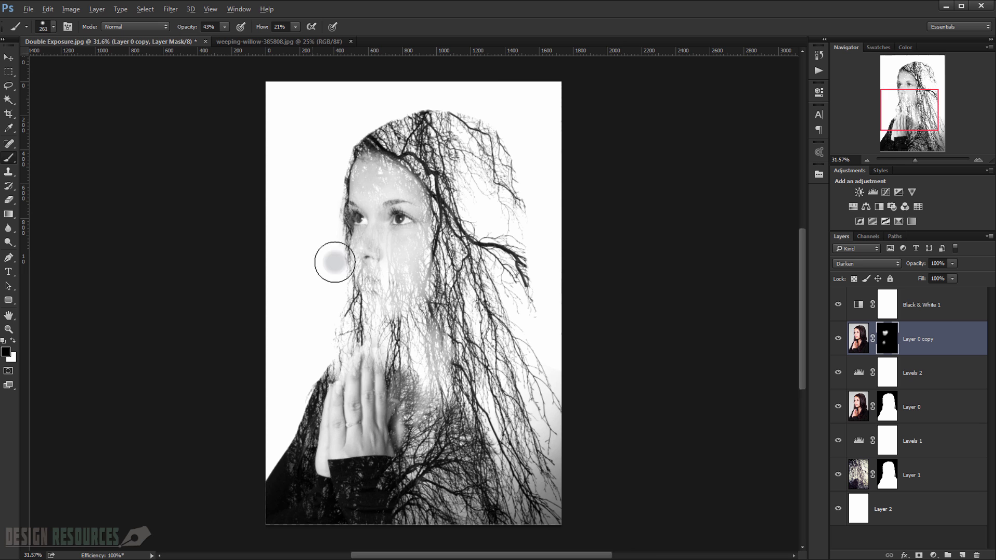
{"action": "scroll", "coordinate": [403, 251], "scroll_direction": "up", "scroll_amount": 4}
{"action": "left_click_drag", "start_coordinate": [393, 254], "coordinate": [430, 266]}
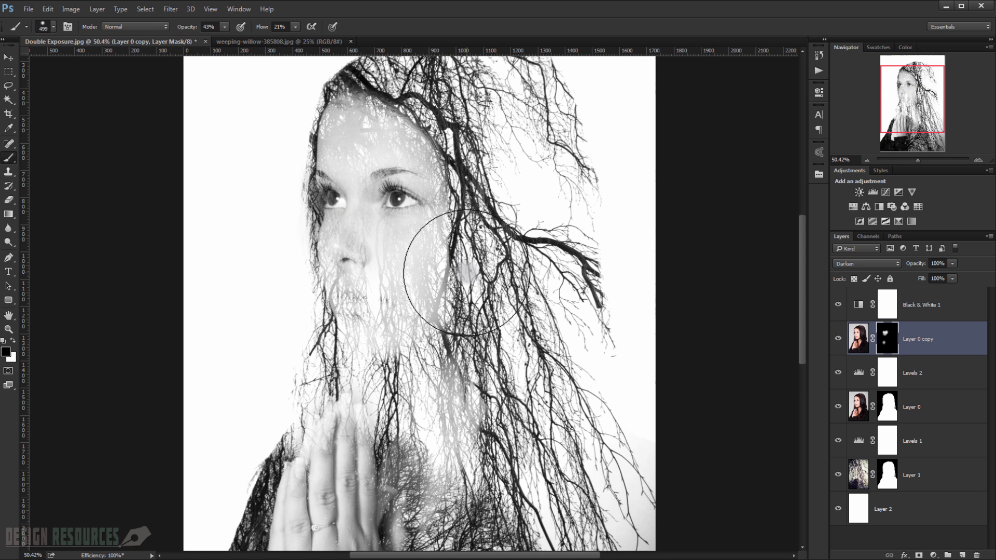
{"action": "left_click_drag", "start_coordinate": [193, 27], "coordinate": [189, 27]}
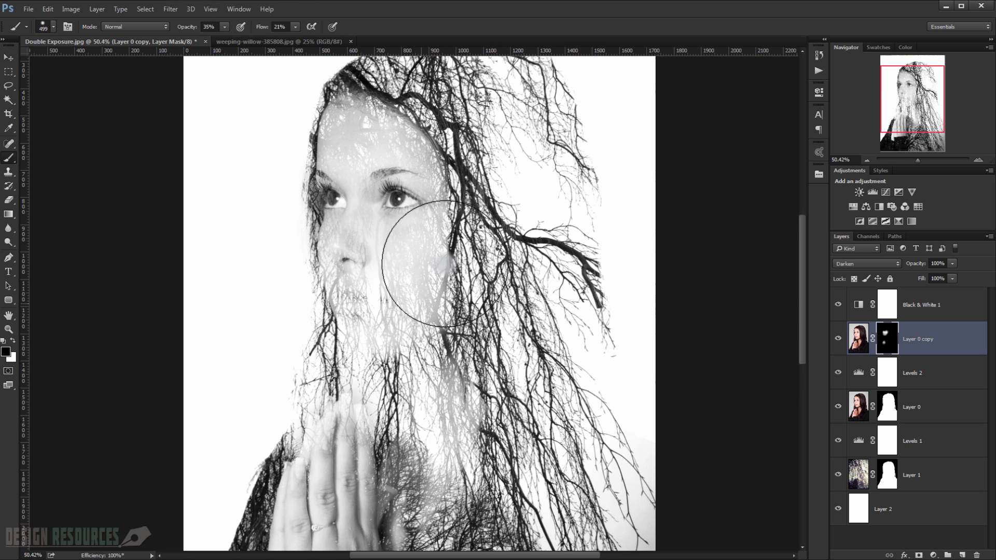
{"action": "left_click_drag", "start_coordinate": [415, 266], "coordinate": [410, 275]}
{"action": "left_click", "coordinate": [324, 263]}
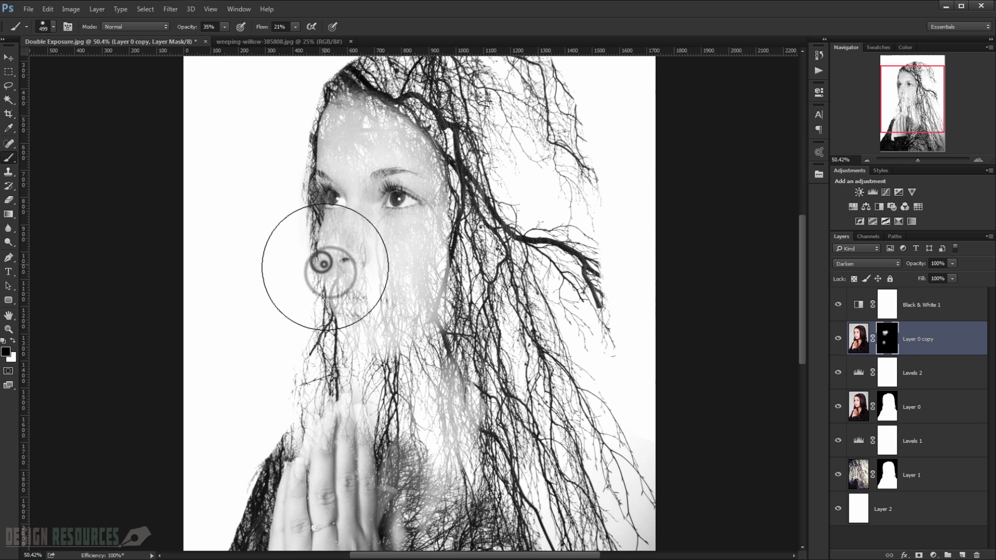
{"action": "left_click", "coordinate": [362, 100]}
{"action": "left_click", "coordinate": [333, 101]}
{"action": "left_click", "coordinate": [349, 101]}
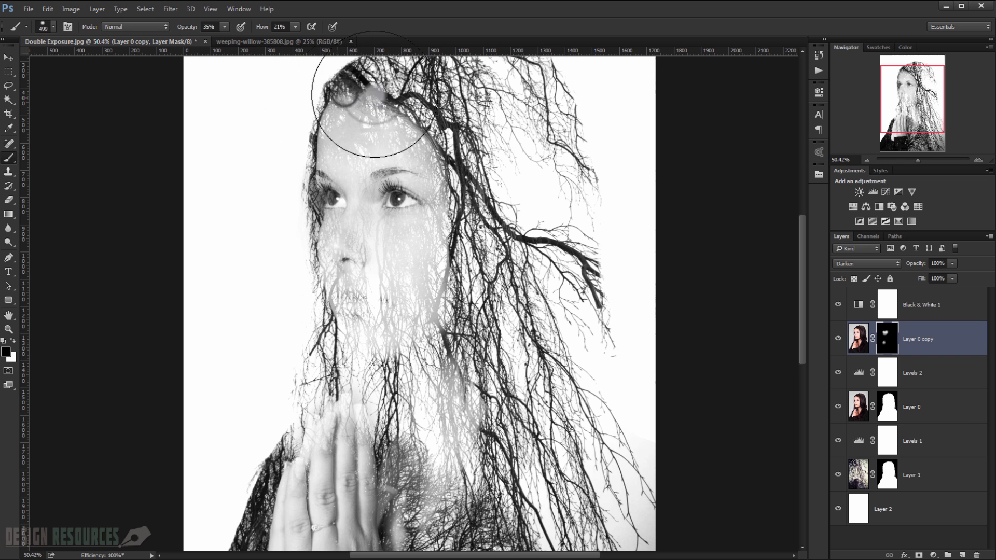
{"action": "left_click_drag", "start_coordinate": [422, 294], "coordinate": [401, 293]}
{"action": "left_click", "coordinate": [414, 283]}
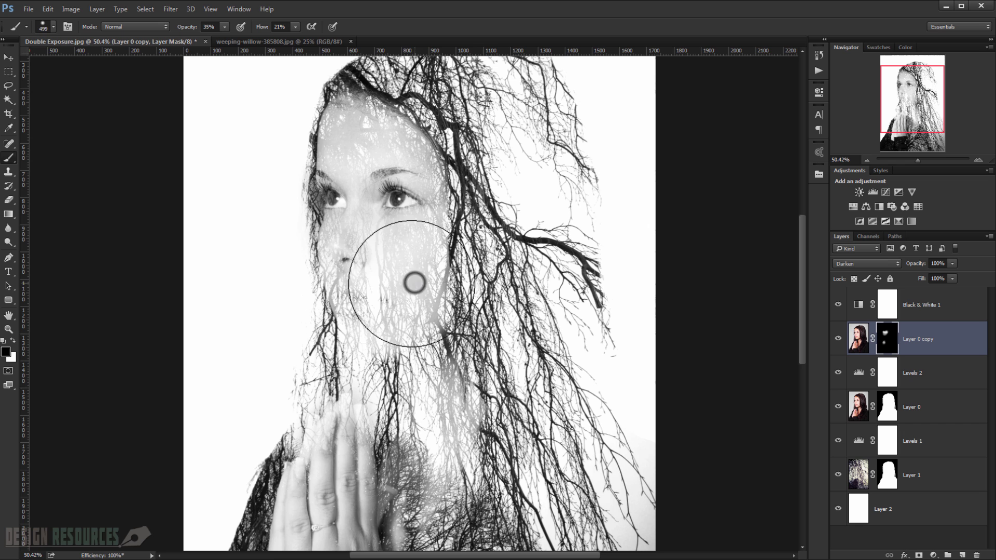
- Fade the copy's mask over the cheek with the 499 px black brush at 35% opacity and compare the image without the copy
{"action": "left_click", "coordinate": [436, 285]}
{"action": "scroll", "coordinate": [454, 287], "scroll_direction": "down", "scroll_amount": 5}
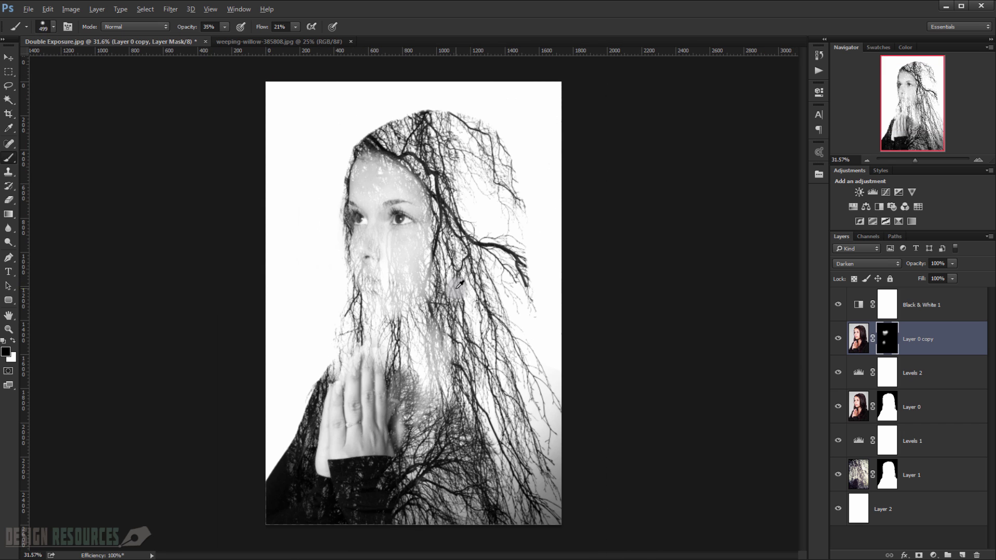
{"action": "left_click", "coordinate": [838, 338]}
{"action": "left_click", "coordinate": [838, 338]}
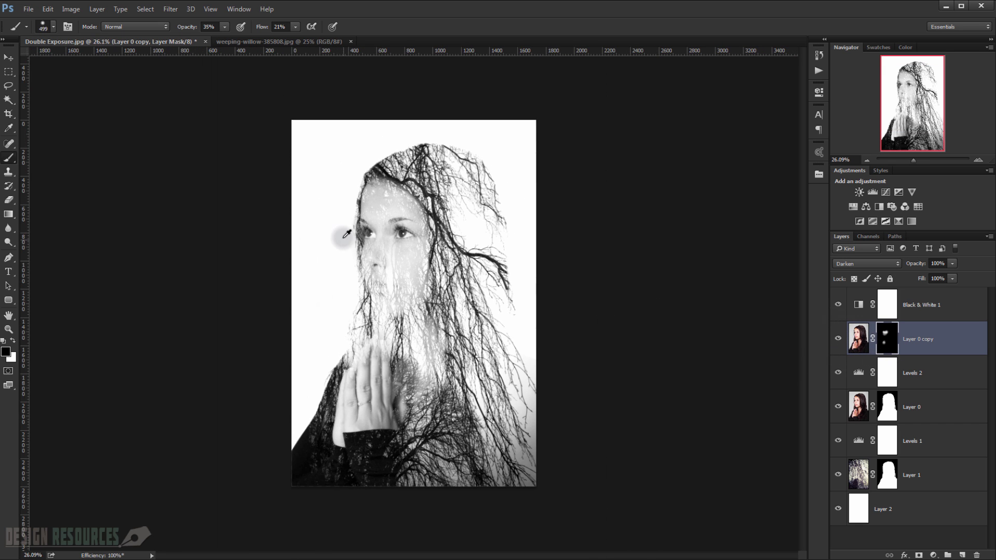
- Compare the composite with the Black & White 1 adjustment layer hidden and shown
{"action": "scroll", "coordinate": [328, 218], "scroll_direction": "up", "scroll_amount": 2}
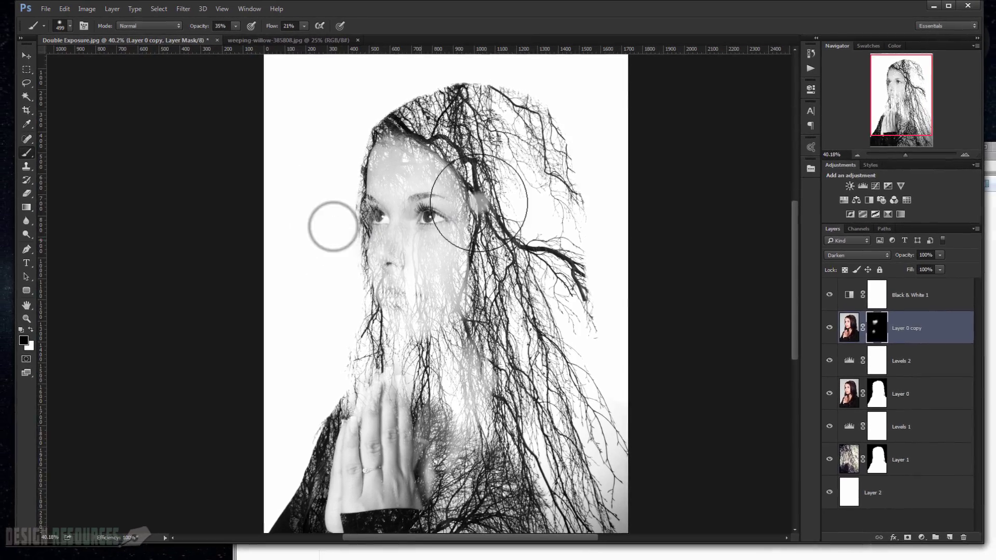
{"action": "scroll", "coordinate": [466, 290], "scroll_direction": "down", "scroll_amount": 4}
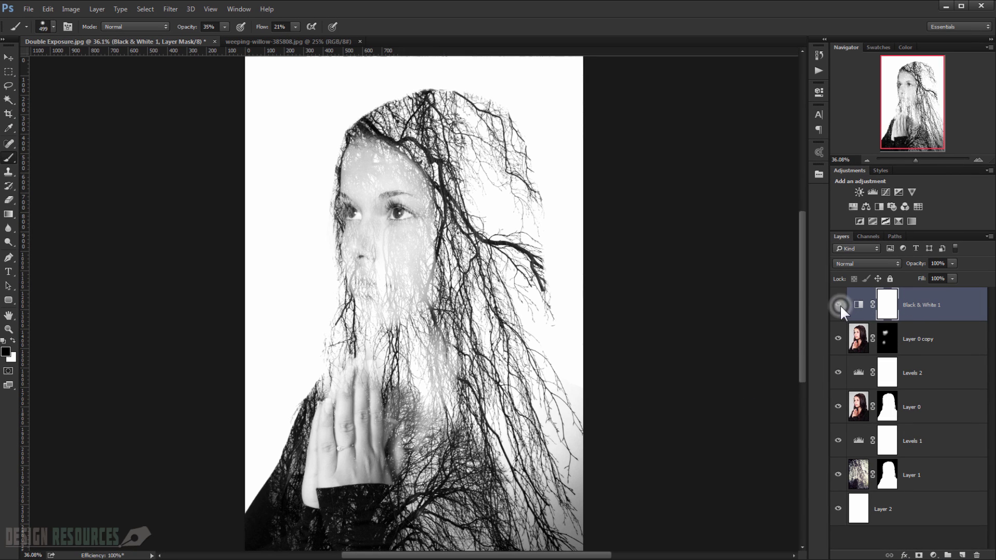
{"action": "left_click", "coordinate": [839, 305]}
{"action": "left_click", "coordinate": [839, 307]}
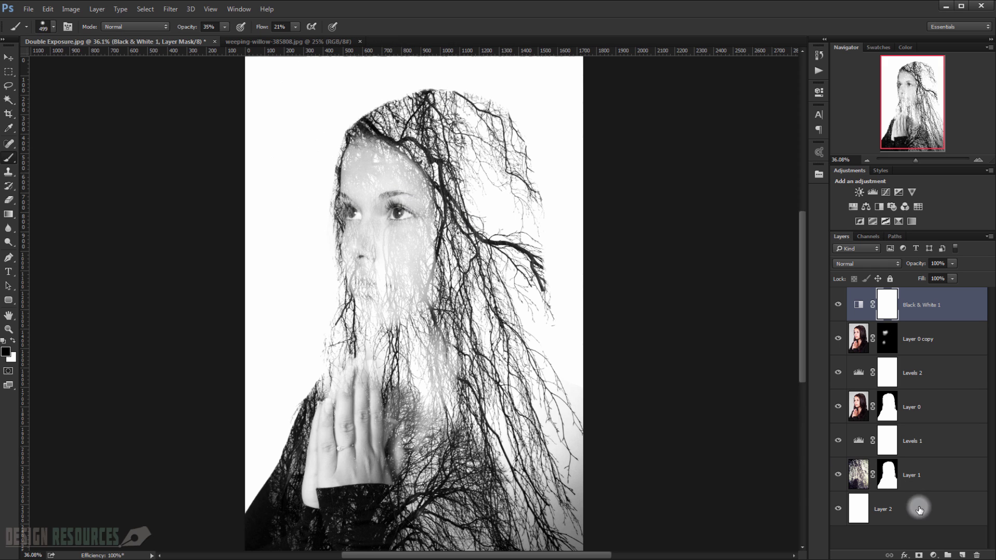
- Add a Solid Color fill layer above the Black & White layer in olive, #98976e
{"action": "left_click", "coordinate": [934, 555]}
{"action": "left_click", "coordinate": [945, 360]}
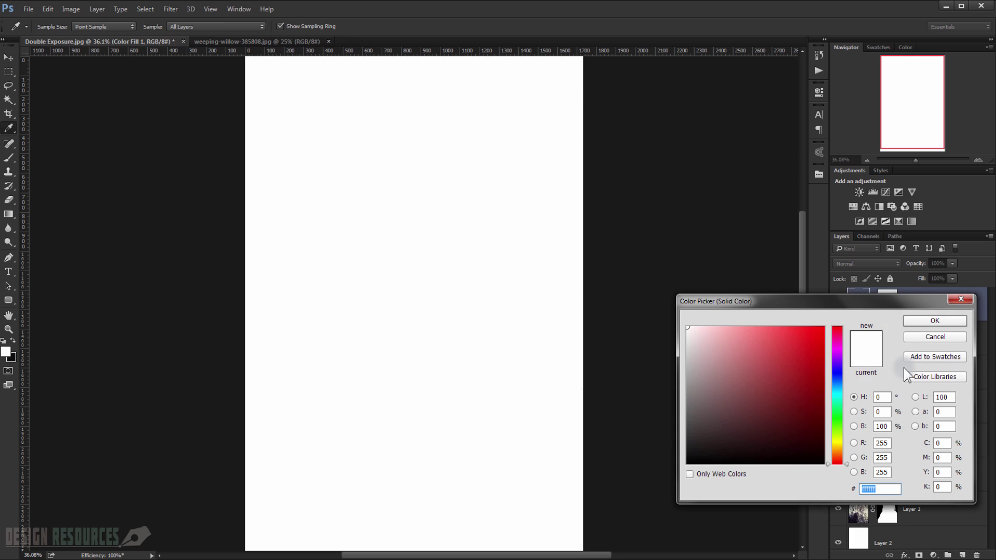
{"action": "left_click_drag", "start_coordinate": [837, 408], "coordinate": [839, 441]}
{"action": "left_click_drag", "start_coordinate": [727, 368], "coordinate": [725, 382]}
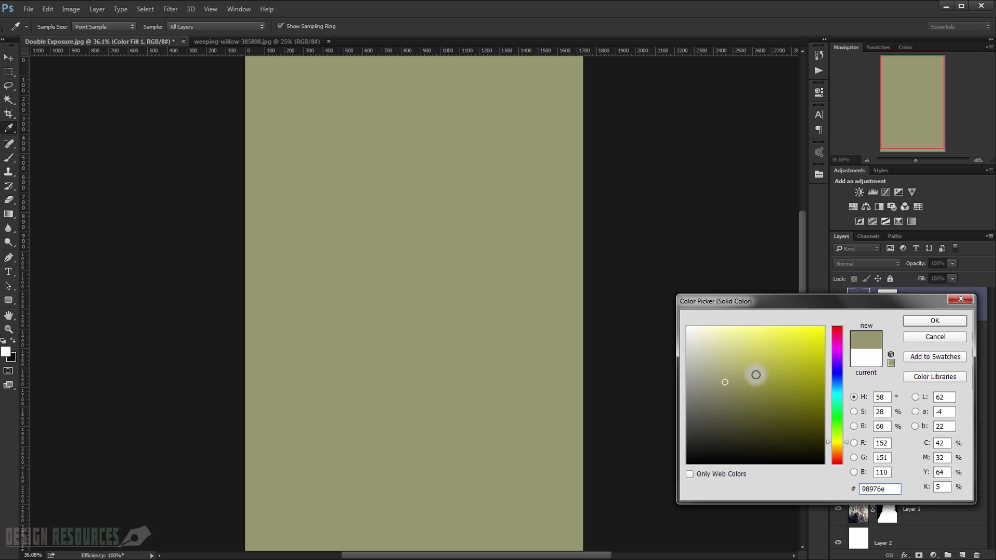
{"action": "left_click", "coordinate": [928, 320]}
- Set the color fill layer's blend mode to Exclusion and its opacity to 30%
{"action": "left_click", "coordinate": [868, 261]}
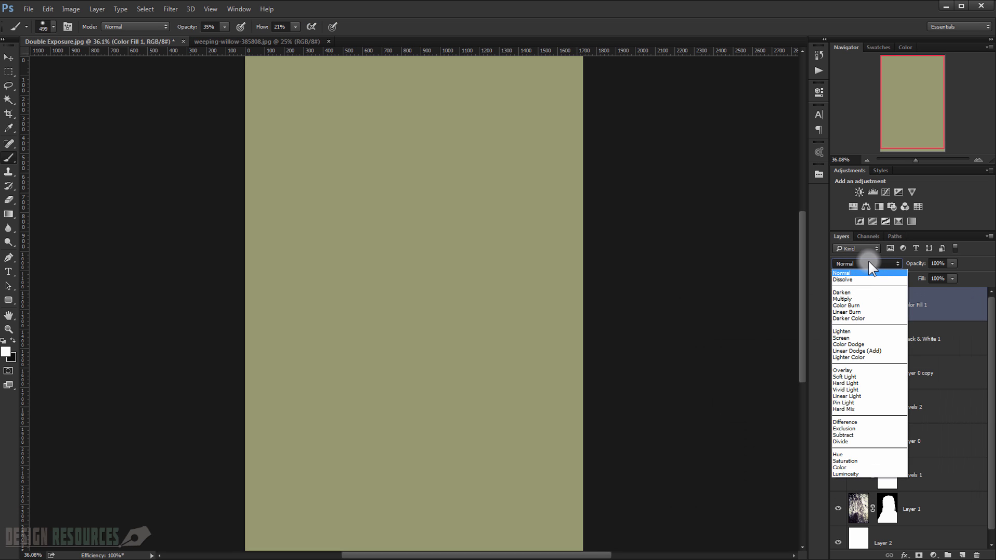
{"action": "left_click", "coordinate": [860, 428]}
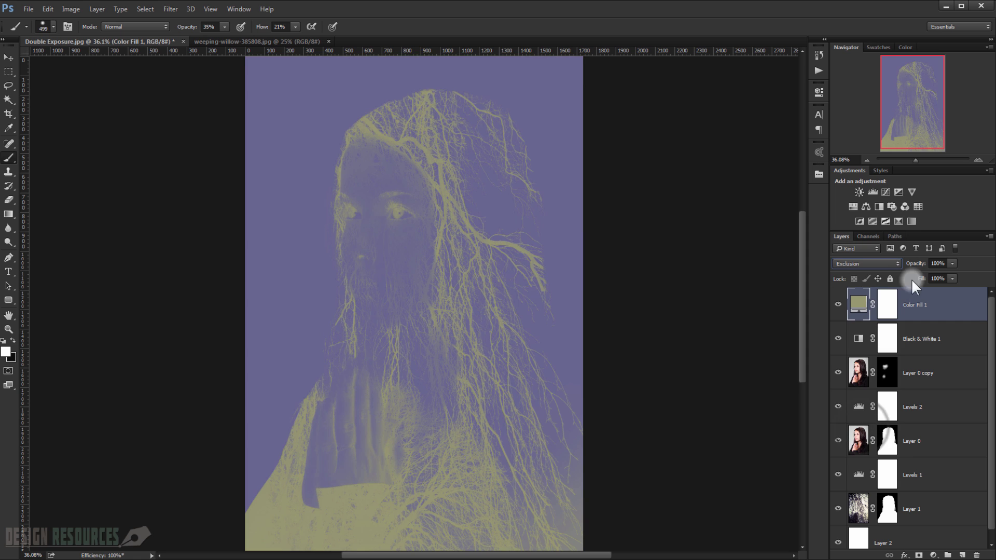
{"action": "left_click", "coordinate": [940, 263]}
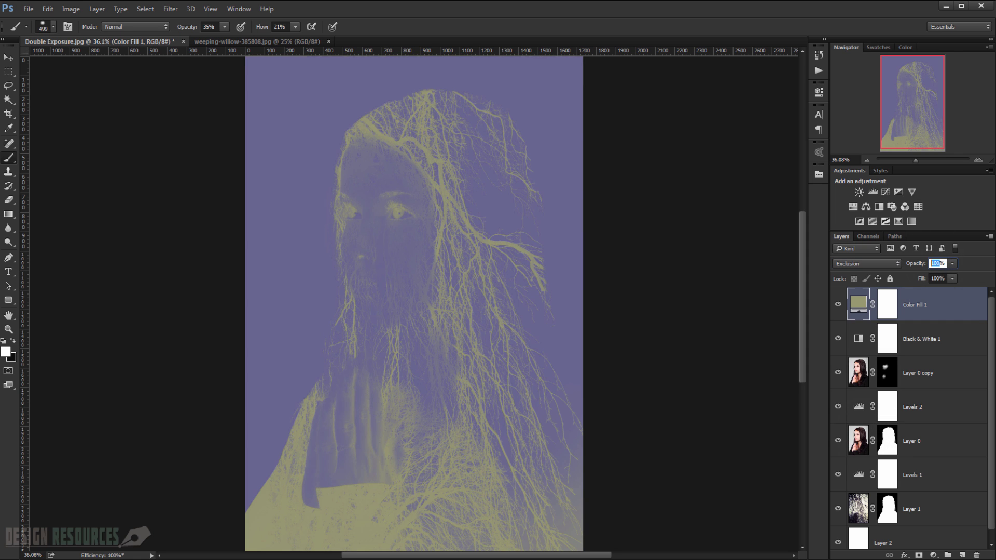
{"action": "type", "text": "30"}
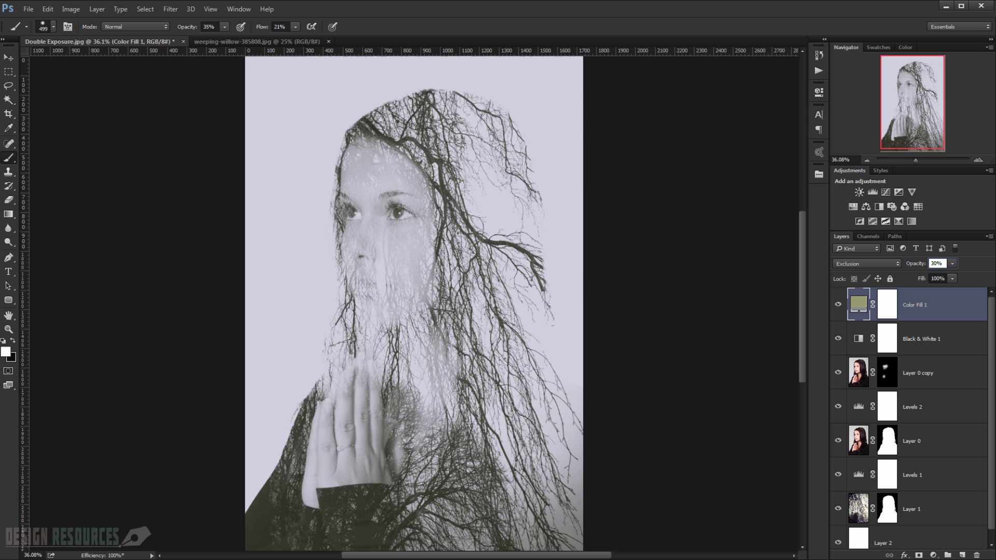
- Compare the image with and without the color fill layer, and view the finished composite with the interface panels hidden
{"action": "left_click", "coordinate": [838, 306]}
{"action": "left_click", "coordinate": [838, 308]}
{"action": "scroll", "coordinate": [420, 261], "scroll_direction": "up", "scroll_amount": 2}
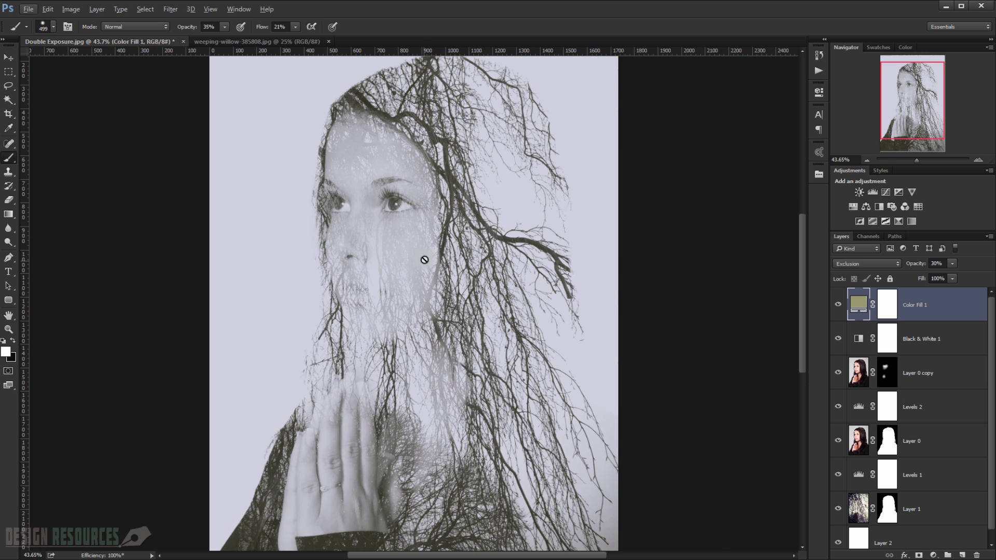
{"action": "scroll", "coordinate": [444, 231], "scroll_direction": "down", "scroll_amount": 2}
{"action": "scroll", "coordinate": [444, 232], "scroll_direction": "down", "scroll_amount": 2}
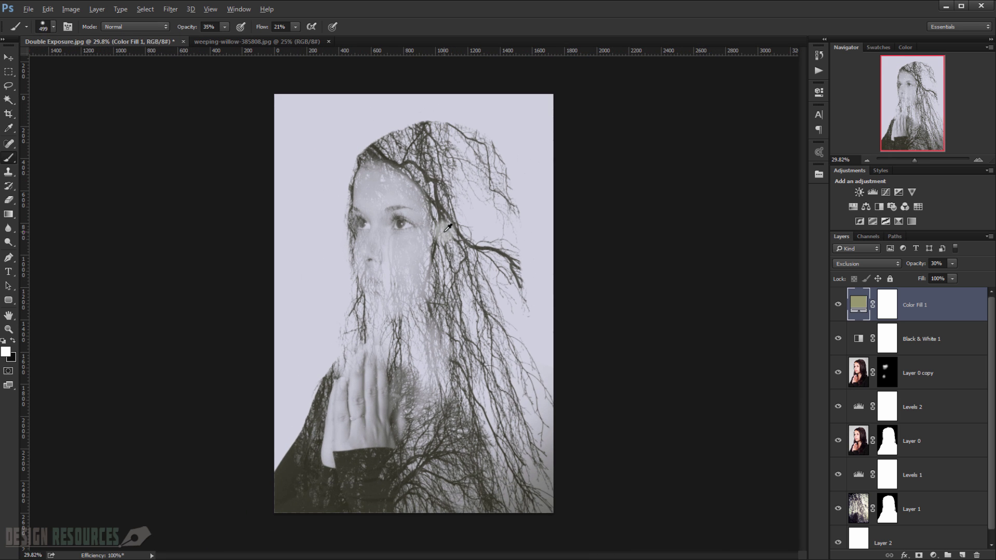
{"action": "scroll", "coordinate": [448, 227], "scroll_direction": "up", "scroll_amount": 2}
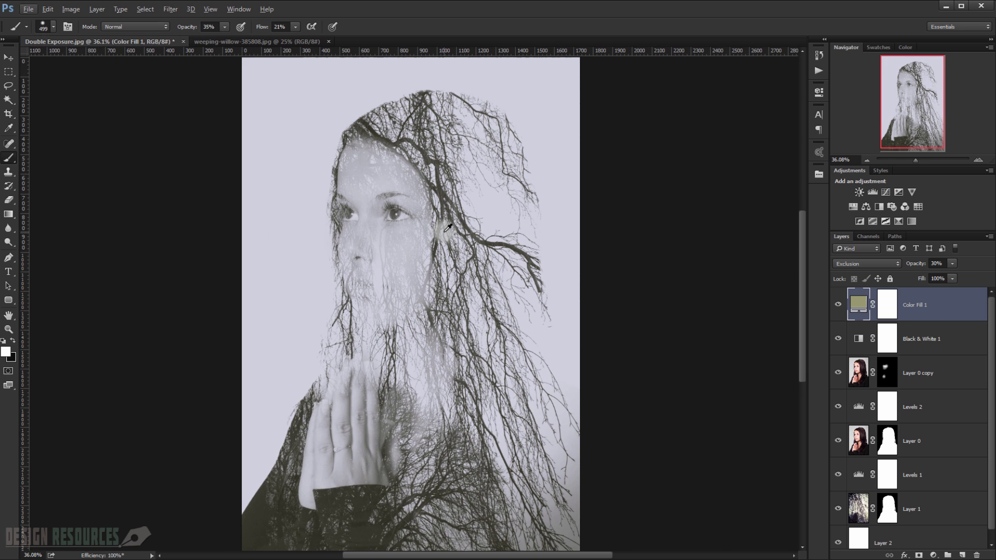
{"action": "left_click", "coordinate": [838, 306]}
{"action": "left_click", "coordinate": [838, 308]}
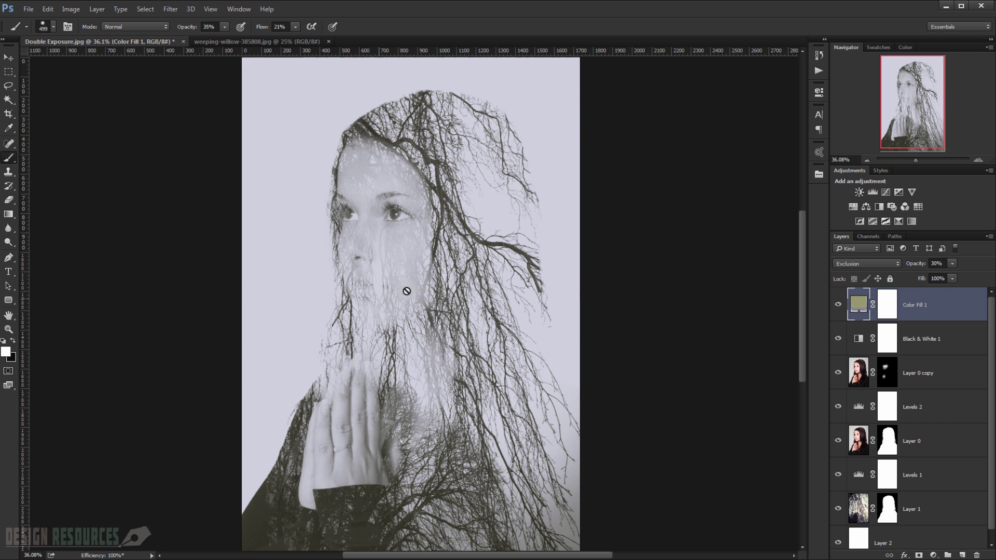
{"action": "left_click", "coordinate": [839, 308]}
{"action": "left_click", "coordinate": [838, 308]}
{"action": "left_click", "coordinate": [662, 243]}
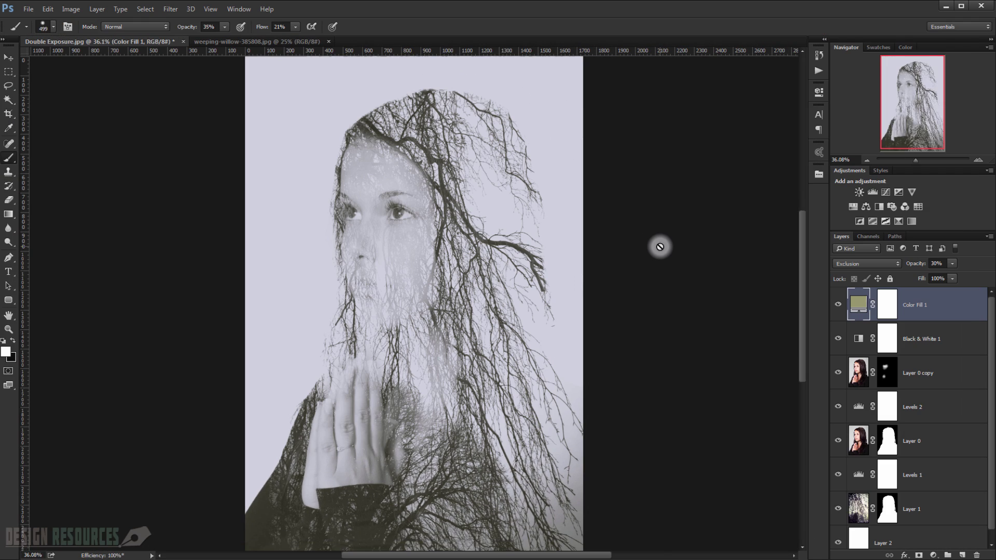
{"action": "key", "text": "Tab"}
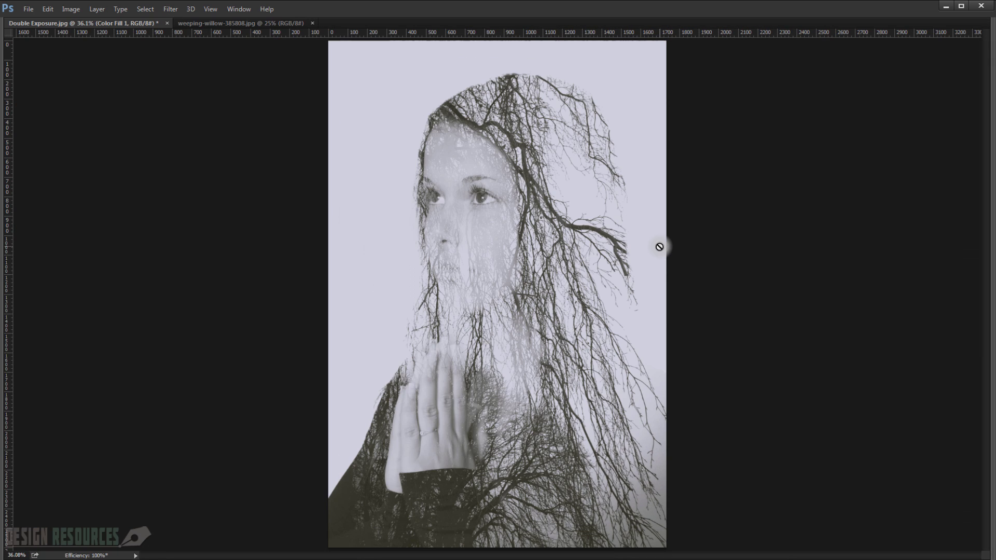